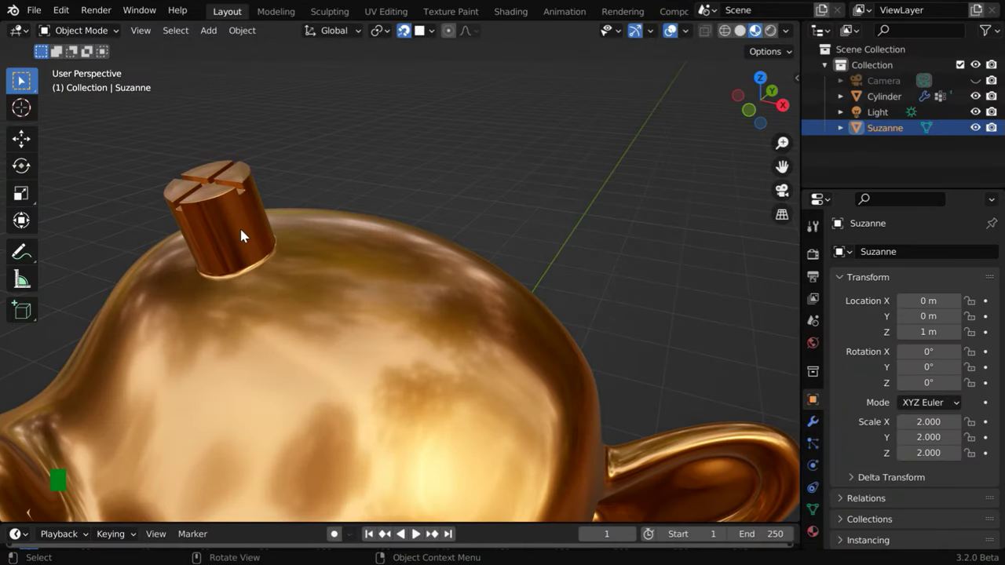
# Move the copper cylinder to a new spot on Suzanne's head.
pyautogui.click(241, 230)
pyautogui.press('g')
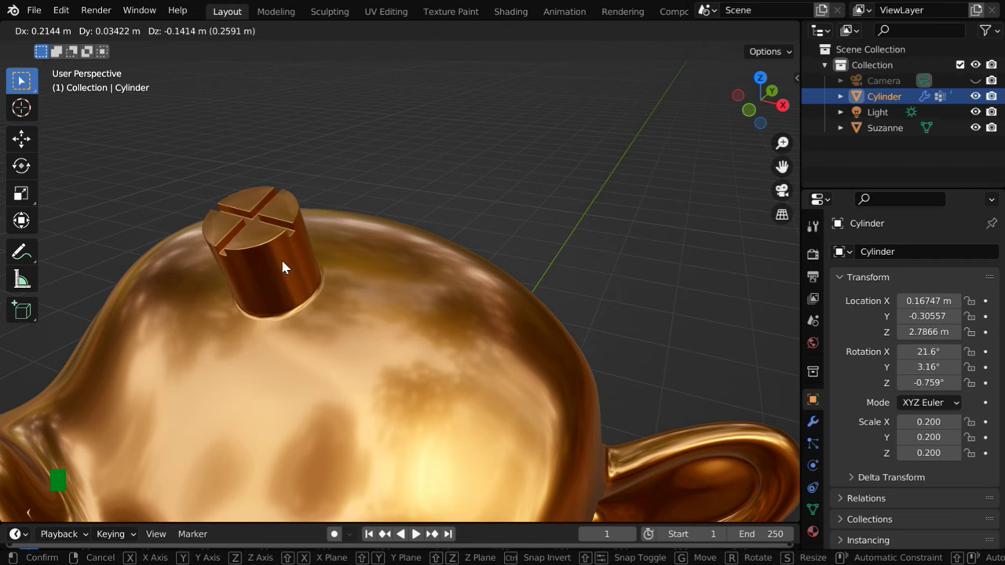
pyautogui.click(281, 262)
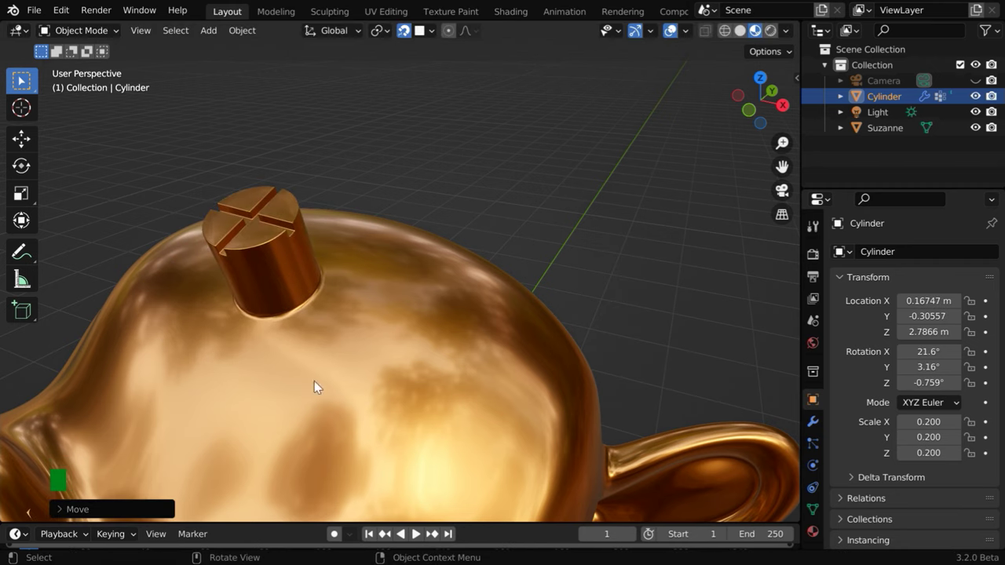
pyautogui.keyDown('ctrl'); pyautogui.moveTo(314, 381); pyautogui.dragTo(320, 331, button='middle'); pyautogui.keyUp('ctrl')
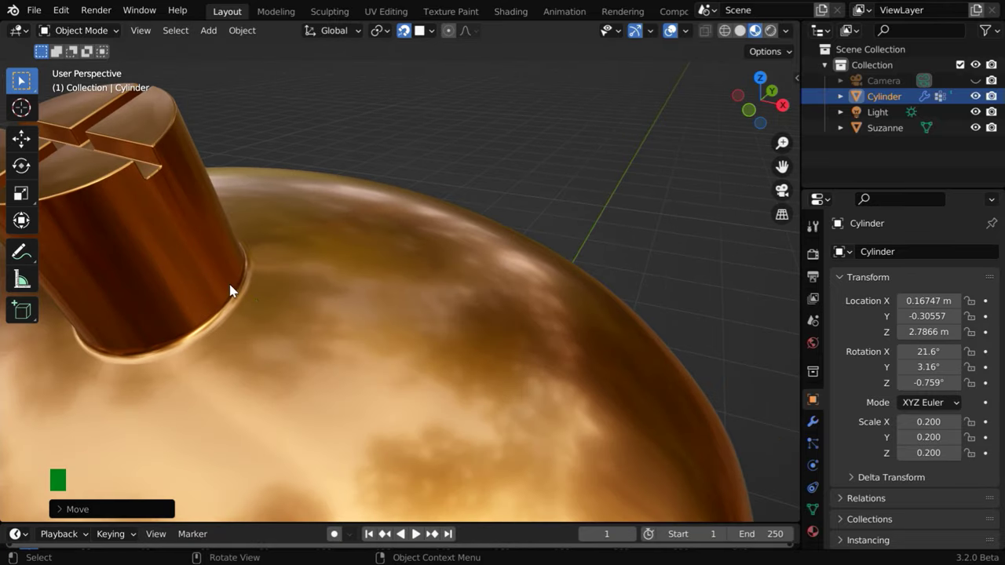
pyautogui.keyDown('ctrl'); pyautogui.moveTo(240, 298); pyautogui.dragTo(240, 341, button='middle'); pyautogui.keyUp('ctrl')
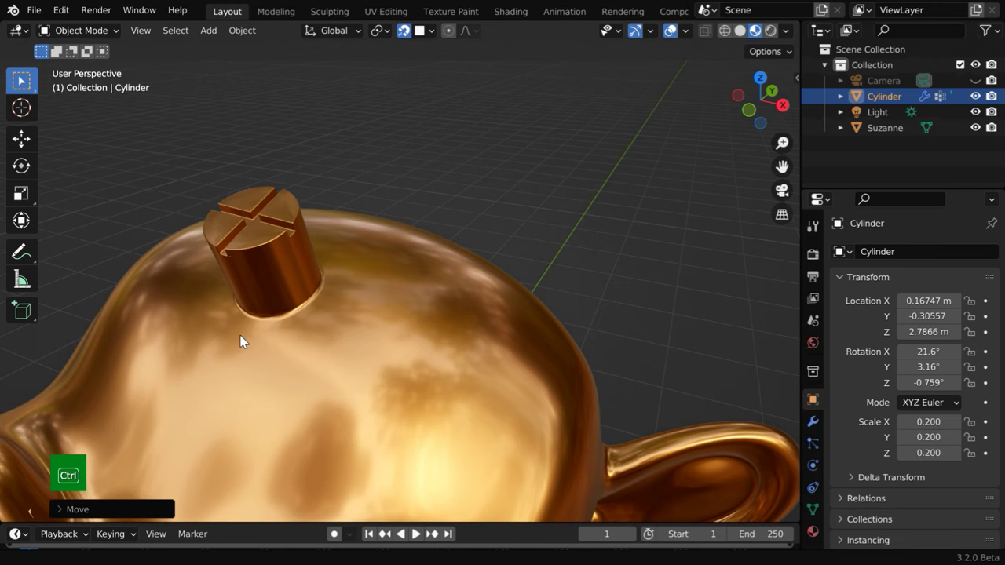
# Duplicate the cylinder and place the copy, Cylinder.001, elsewhere on the head.
pyautogui.hotkey('shift', 'd')
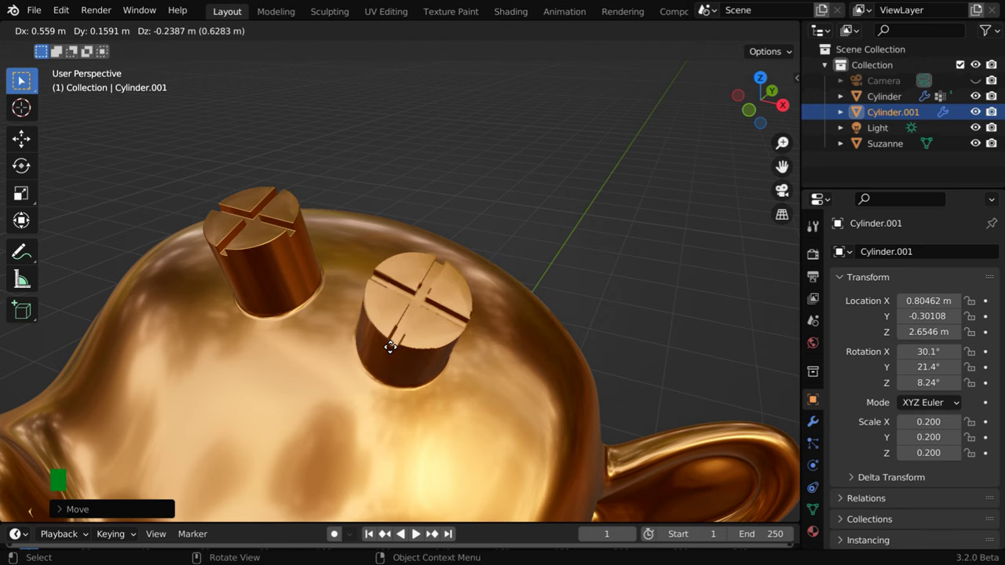
pyautogui.click(456, 316)
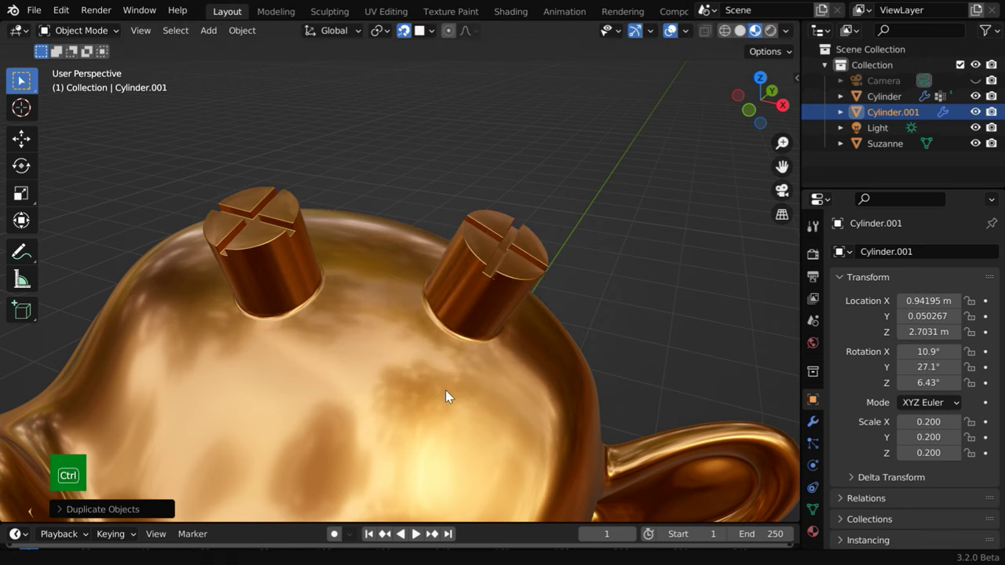
pyautogui.keyDown('ctrl'); pyautogui.moveTo(445, 396); pyautogui.dragTo(440, 333, button='middle'); pyautogui.keyUp('ctrl')
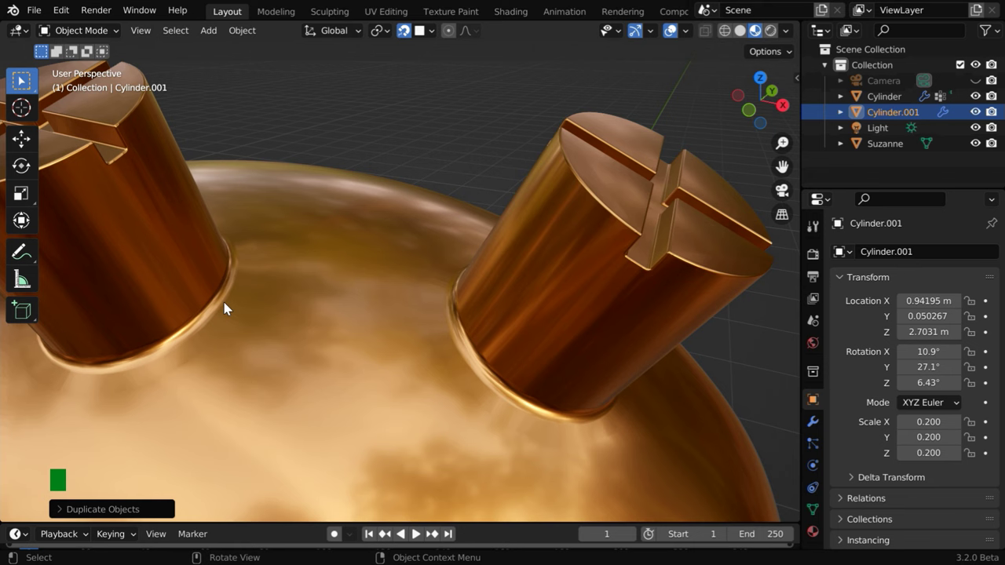
pyautogui.keyDown('ctrl'); pyautogui.moveTo(327, 277); pyautogui.dragTo(355, 385, button='middle'); pyautogui.keyUp('ctrl')
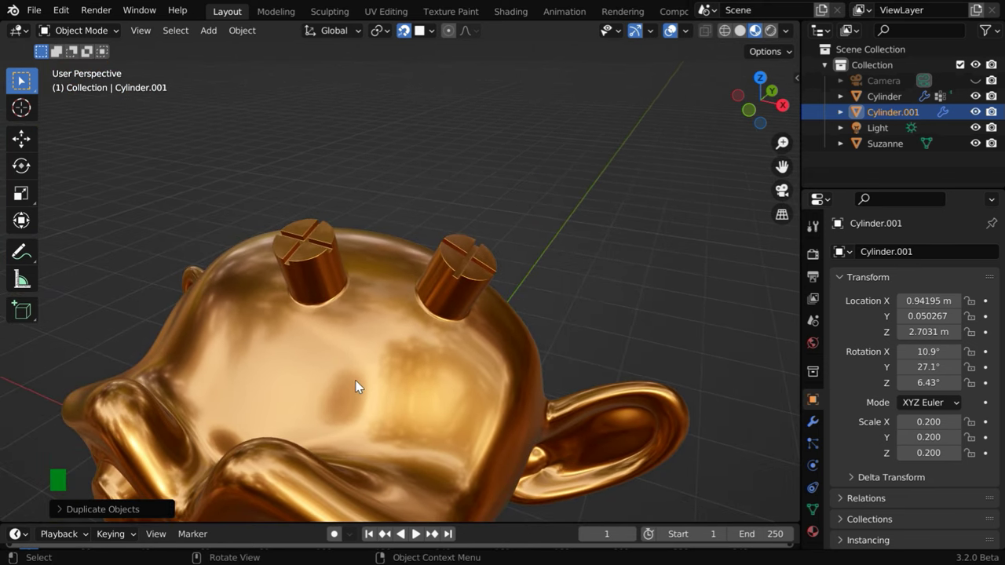
# Start a new General scene and delete the default cube.
pyautogui.click(33, 10)
pyautogui.moveTo(45, 30)
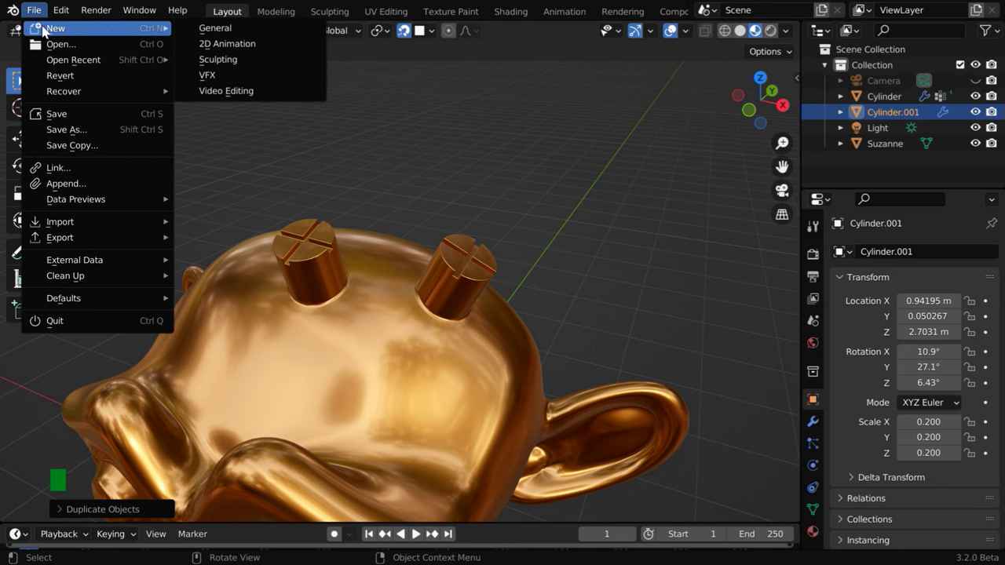
pyautogui.click(212, 29)
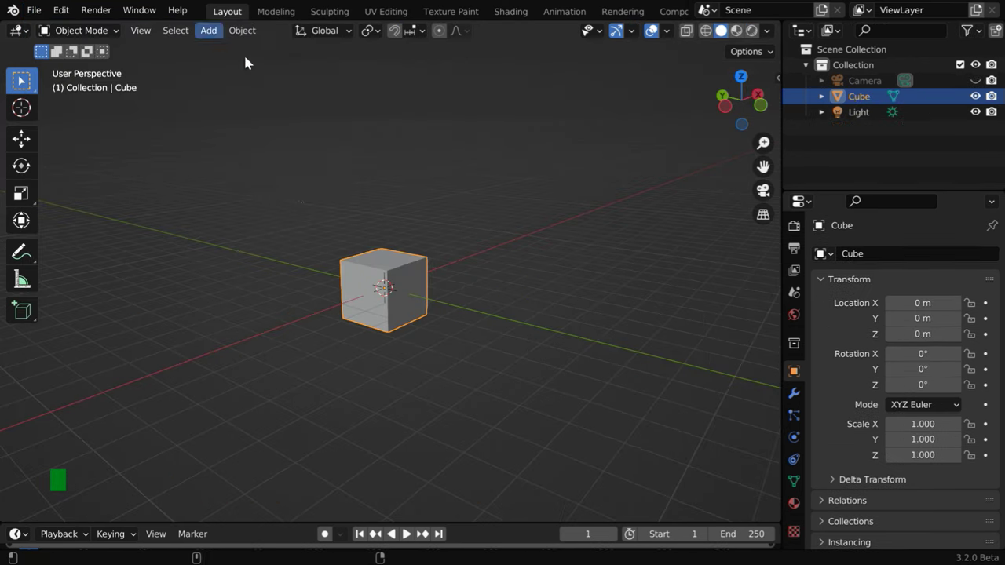
pyautogui.press('x')
pyautogui.click(333, 347)
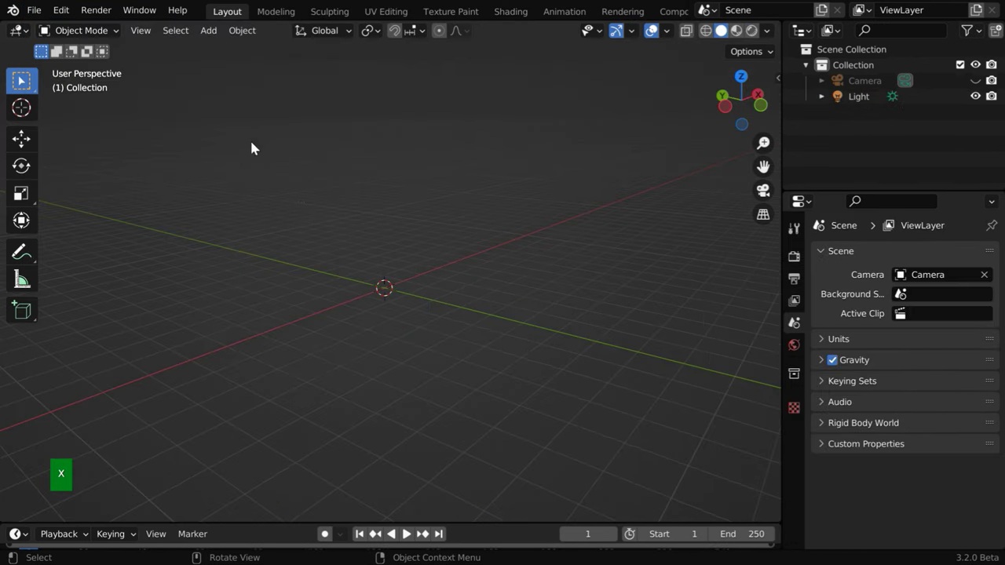
# Add a Suzanne monkey mesh and frame it in the view.
pyautogui.click(209, 31)
pyautogui.moveTo(227, 50)
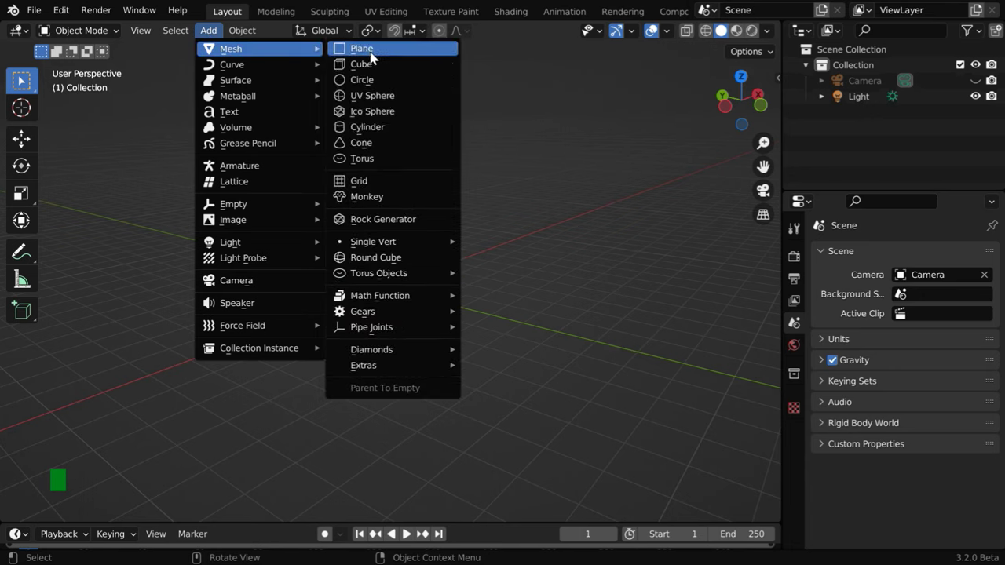
pyautogui.click(394, 198)
pyautogui.press('KP_Decimal')
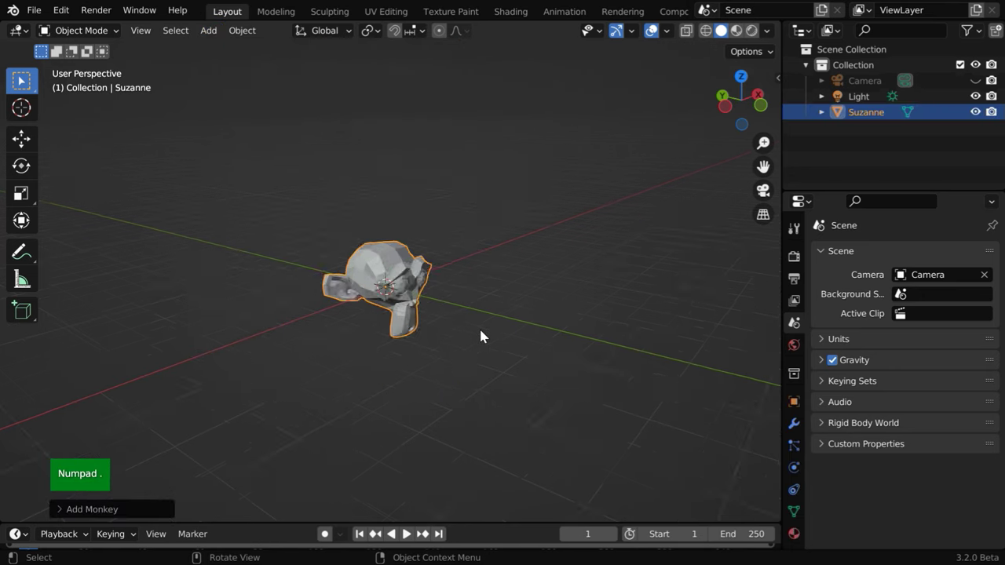
pyautogui.moveTo(485, 332); pyautogui.dragTo(386, 381, button='middle')
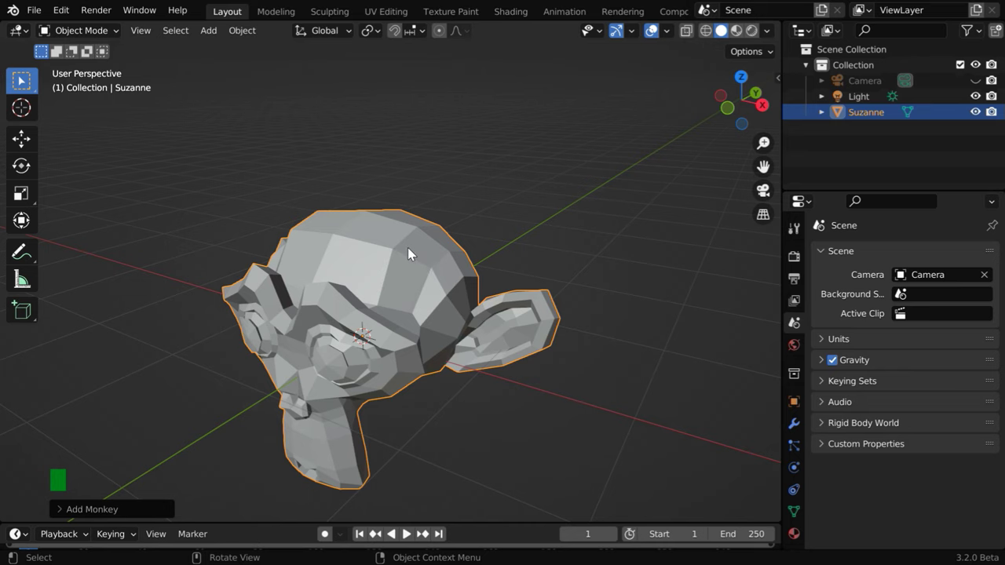
# Add a Subdivision Surface modifier with viewport and render levels at 3.
pyautogui.click(793, 424)
pyautogui.click(847, 256)
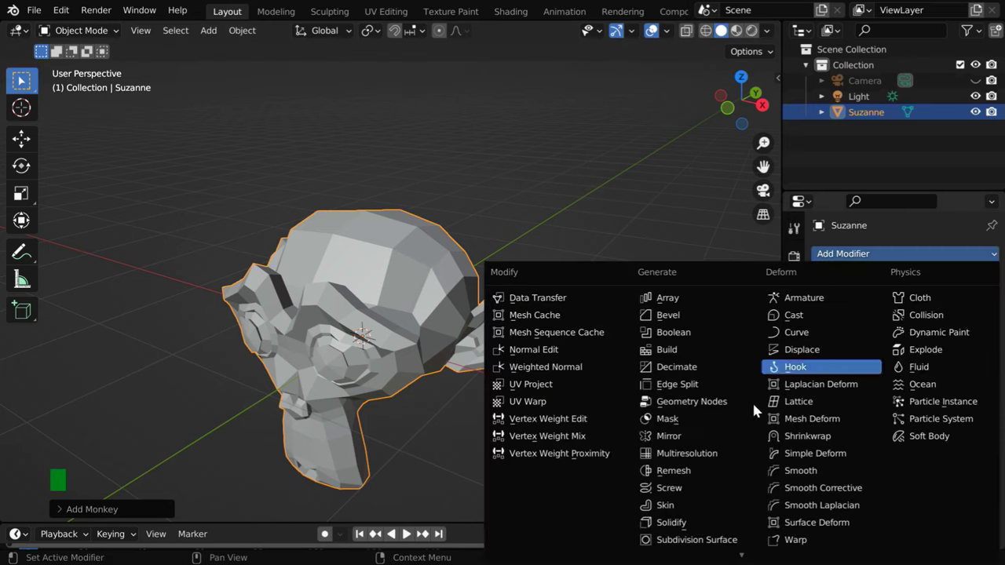
pyautogui.click(710, 540)
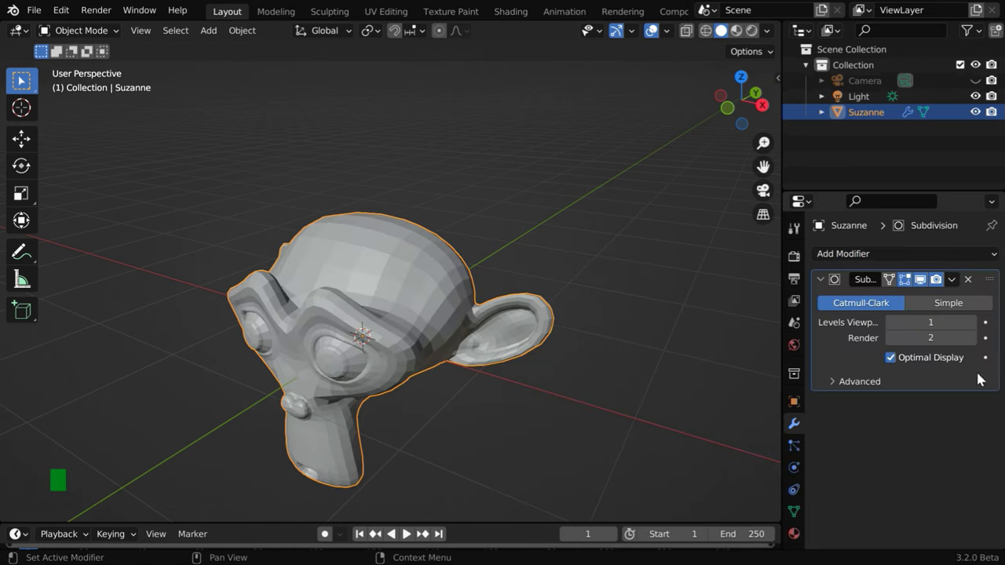
pyautogui.click(971, 322)
pyautogui.click(972, 321)
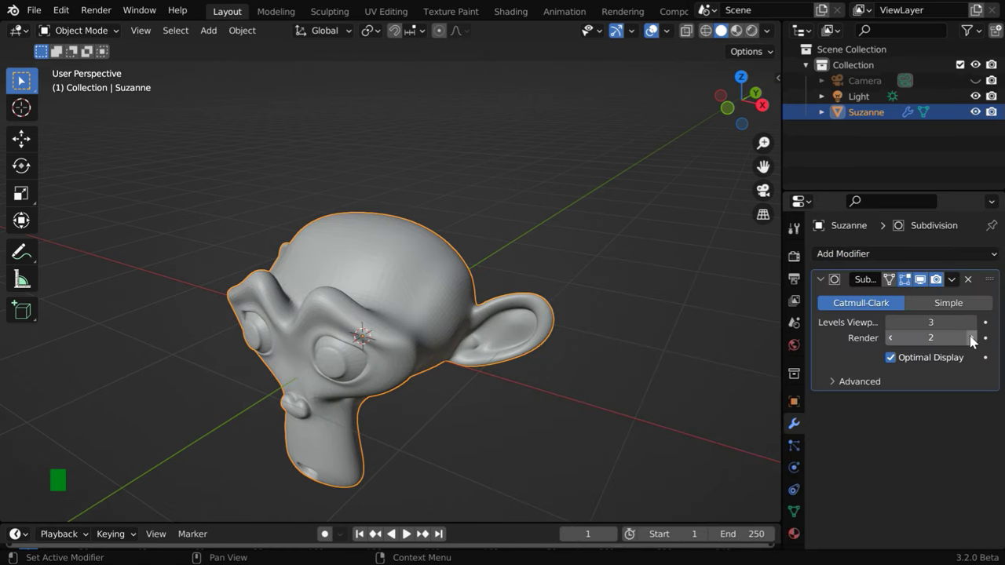
pyautogui.click(971, 337)
# Apply the subdivision modifier and shade Suzanne smooth.
pyautogui.click(951, 280)
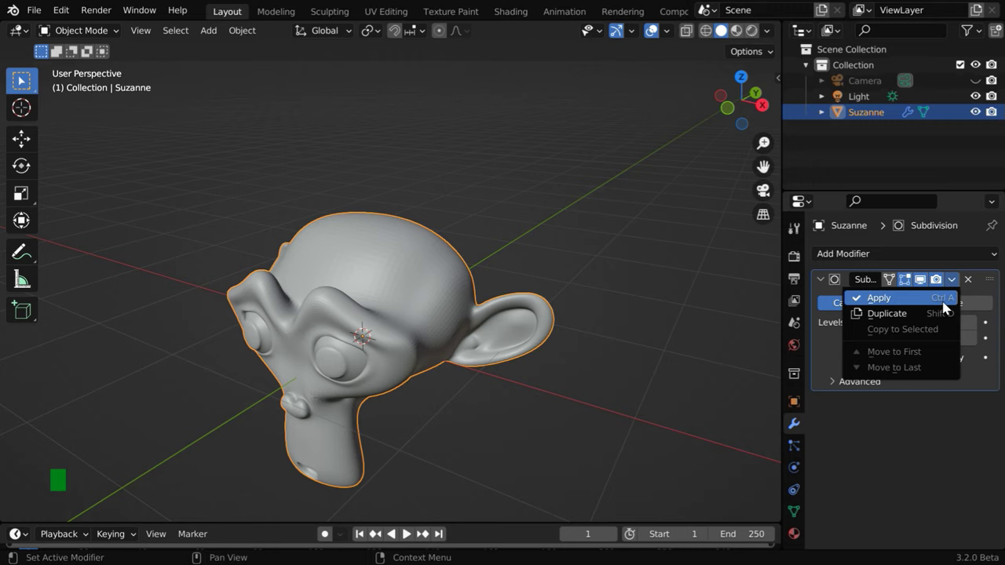
pyautogui.click(903, 298)
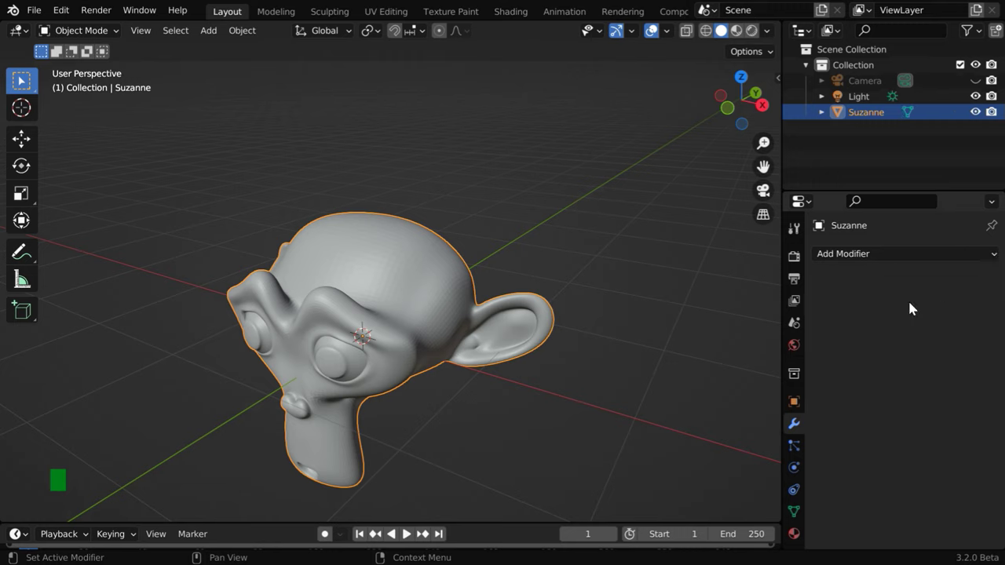
pyautogui.click(240, 31)
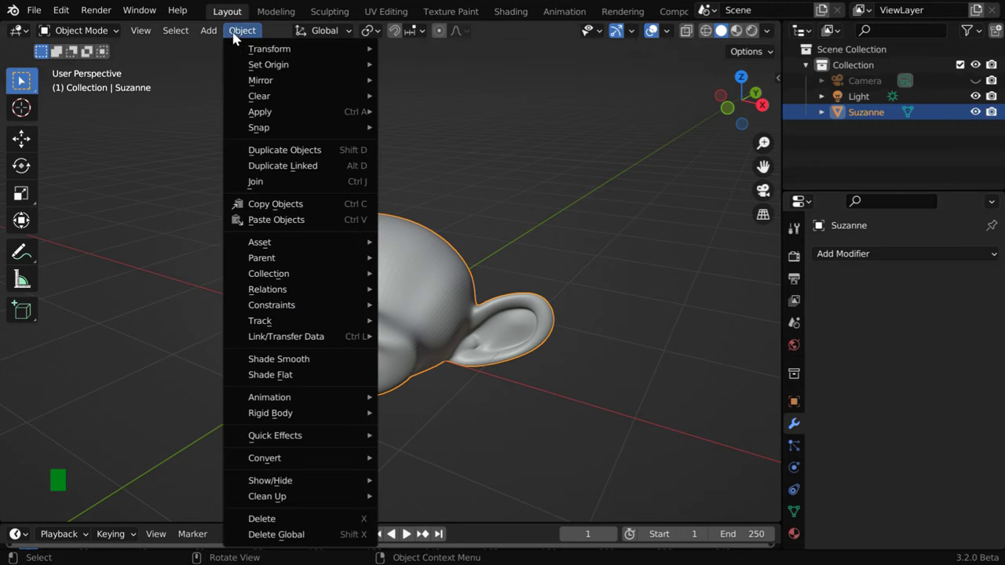
pyautogui.click(307, 363)
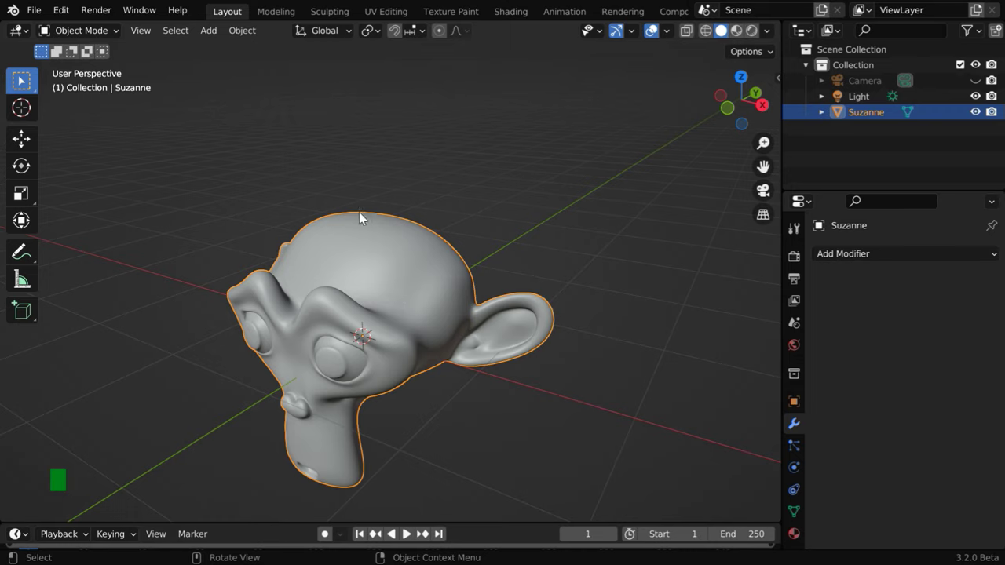
# Add a cylinder mesh and scale it down to 0.2.
pyautogui.click(208, 29)
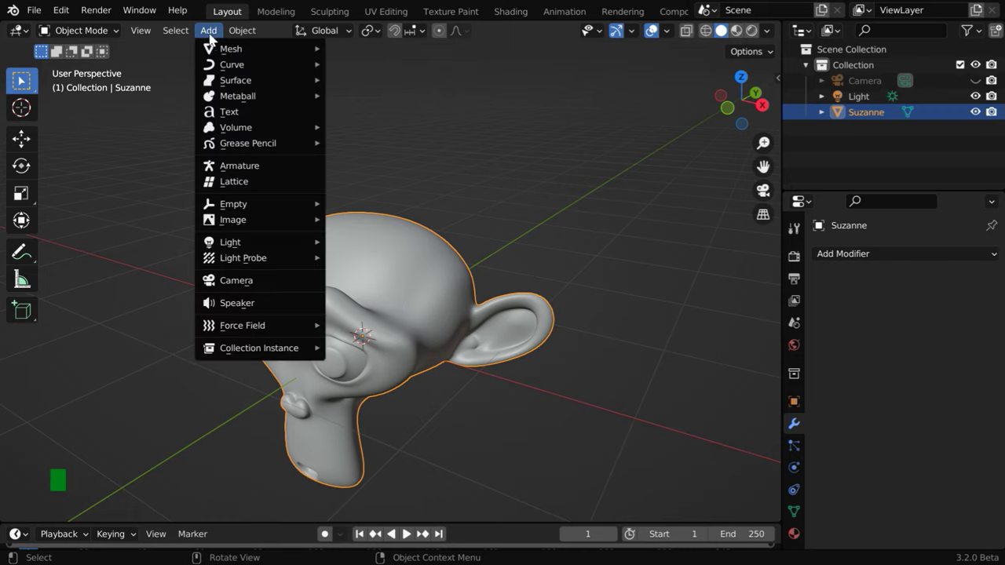
pyautogui.moveTo(220, 49)
pyautogui.click(403, 129)
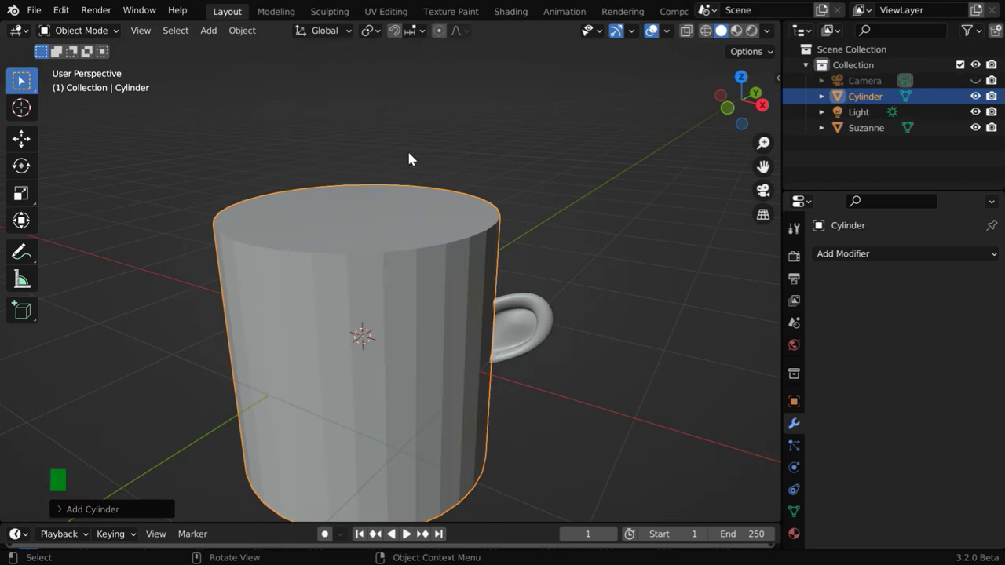
pyautogui.write('s')
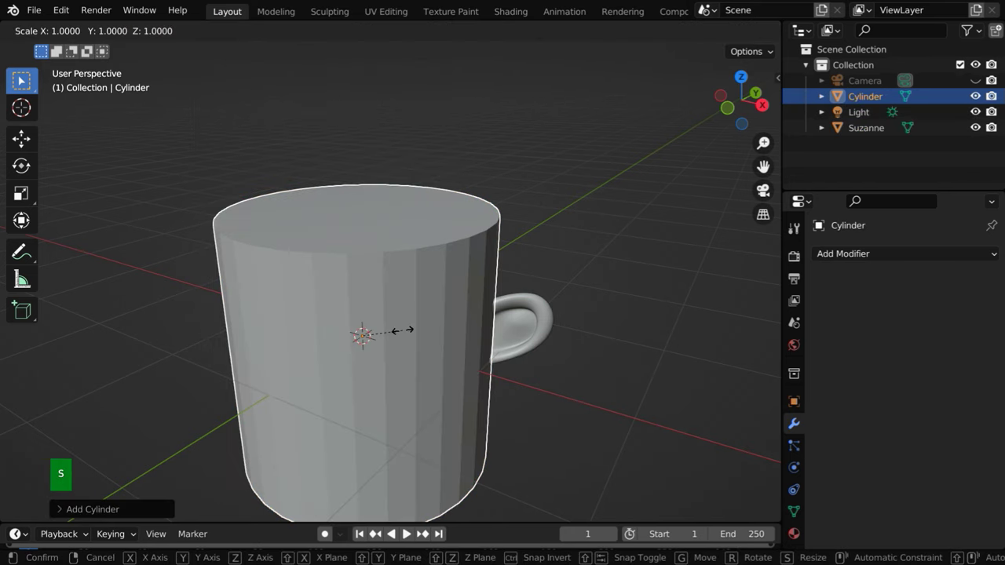
pyautogui.write('.2')
pyautogui.press('Return')
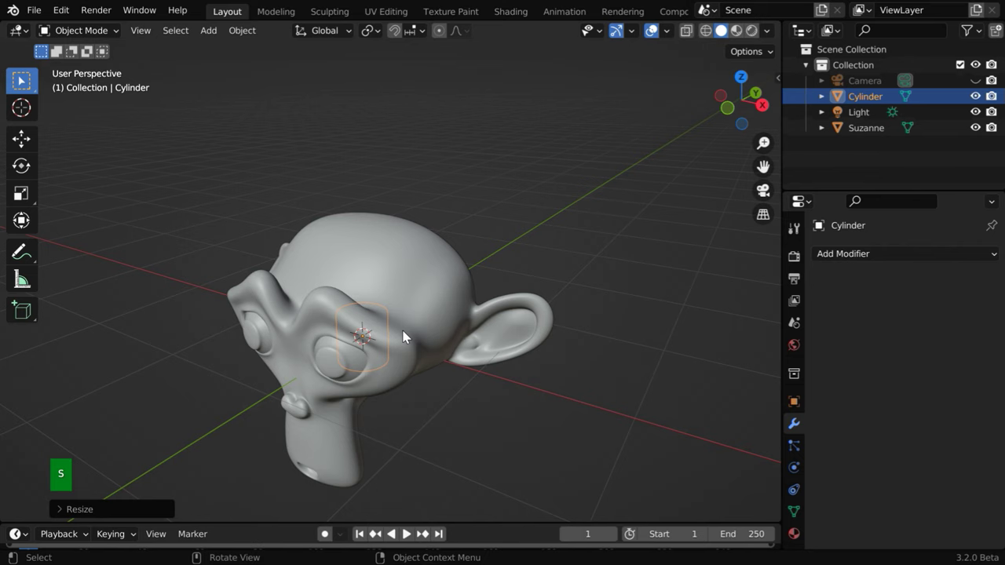
# Move the small cylinder above Suzanne's head and frame it.
pyautogui.press('g')
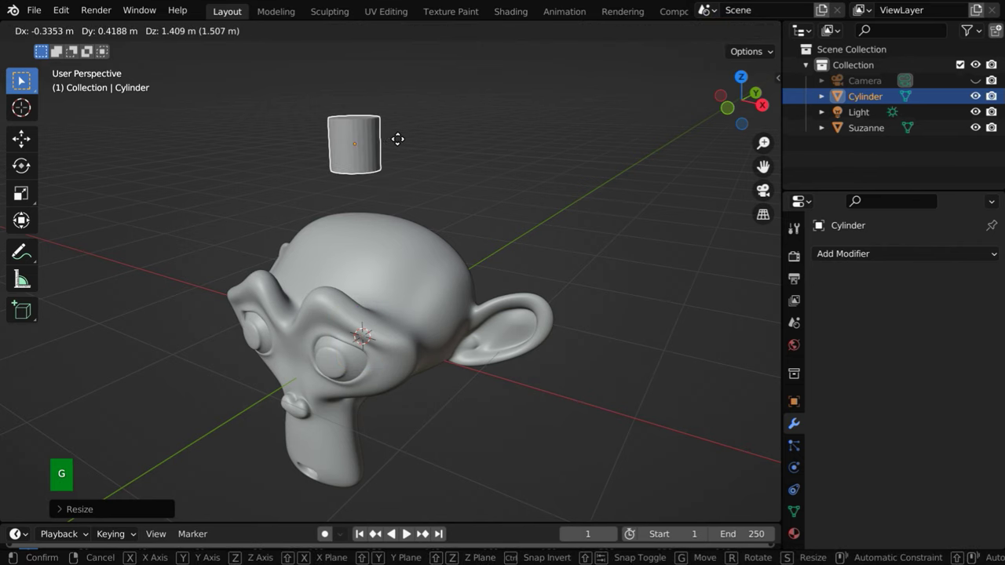
pyautogui.click(396, 137)
pyautogui.press('KP_Decimal')
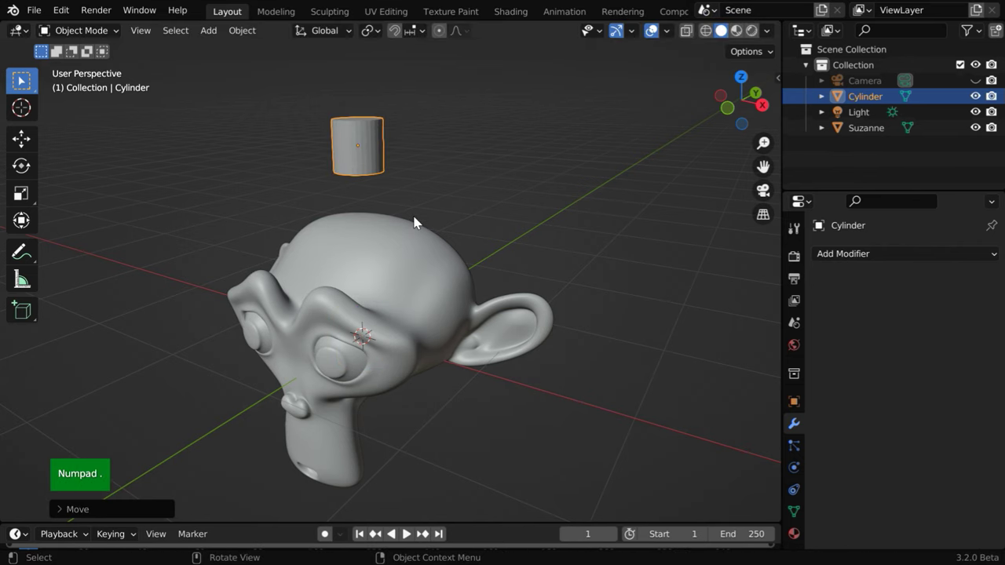
pyautogui.keyDown('ctrl'); pyautogui.moveTo(416, 224); pyautogui.dragTo(393, 326, button='middle'); pyautogui.keyUp('ctrl')
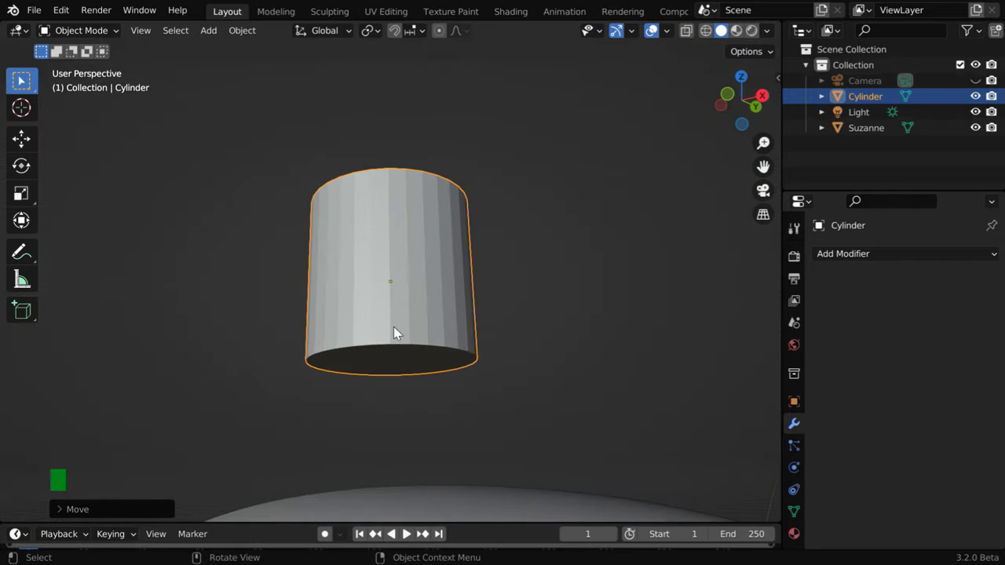
# Shade the cylinder smooth and enable Auto Smooth at 30° under Normals.
pyautogui.click(245, 31)
pyautogui.click(310, 360)
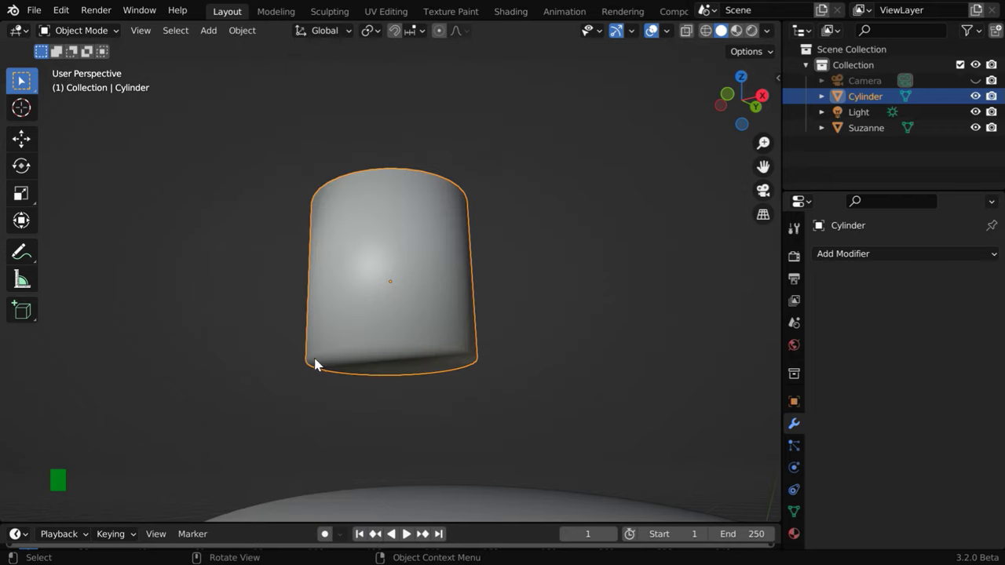
pyautogui.click(792, 510)
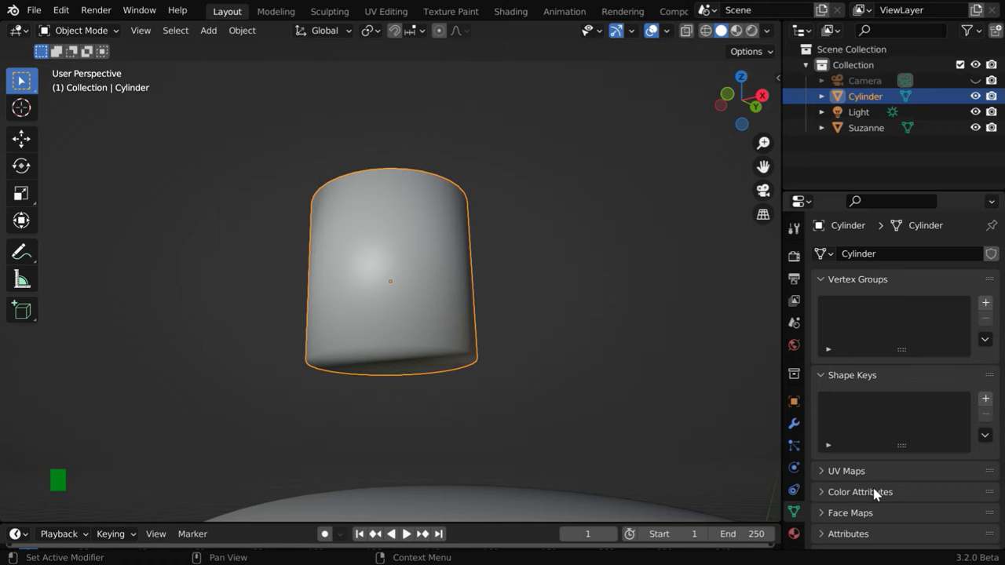
pyautogui.scroll(-3, 878, 487)
pyautogui.click(819, 455)
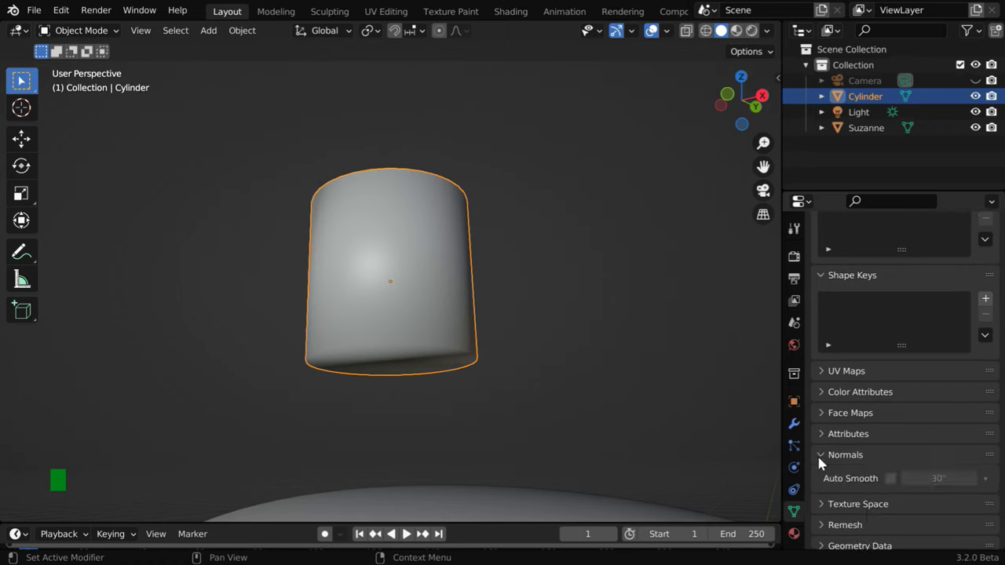
pyautogui.click(890, 479)
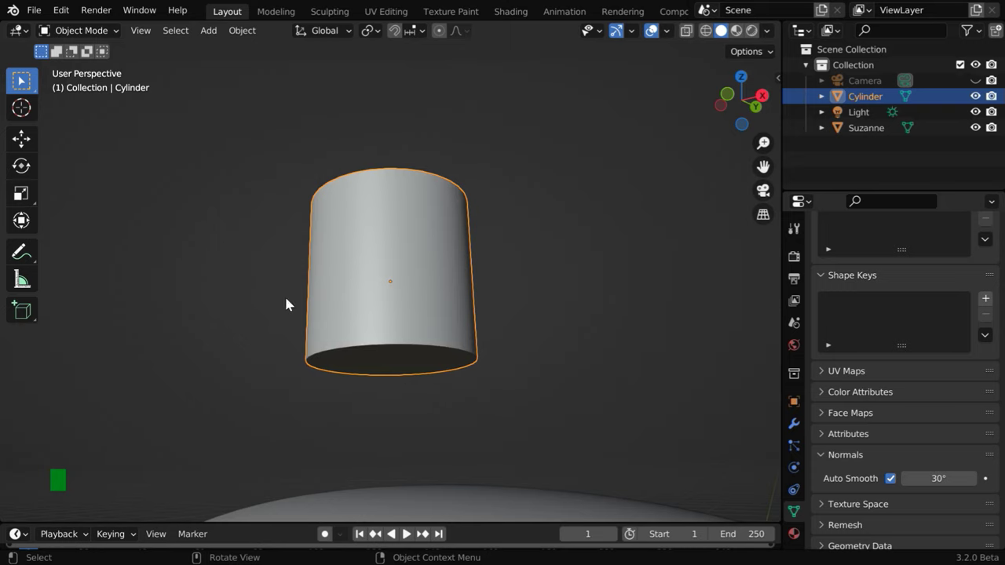
pyautogui.click(82, 31)
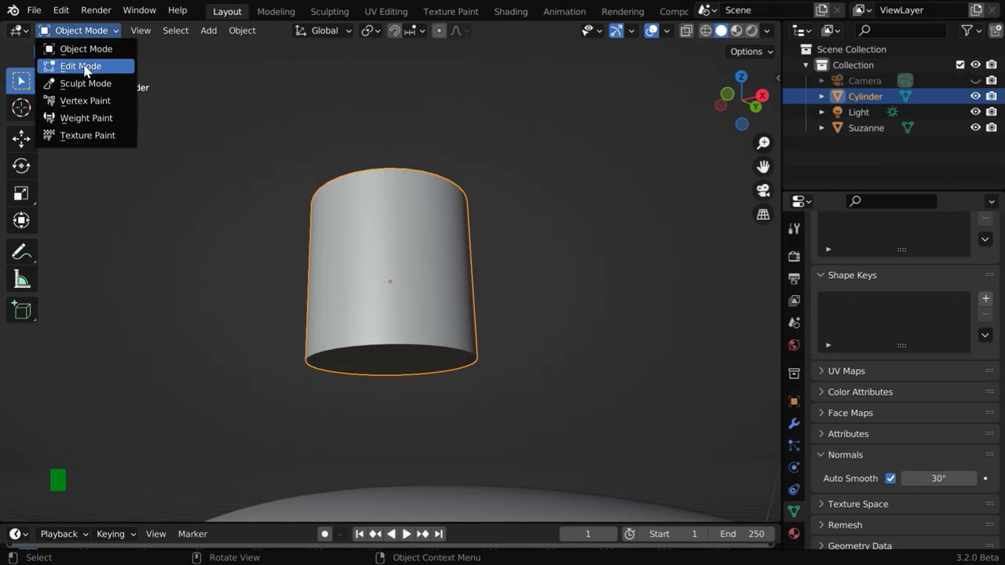
# In Edit Mode, select the cylinder's bottom face and snap the 3D cursor to it.
pyautogui.click(81, 63)
pyautogui.click(163, 31)
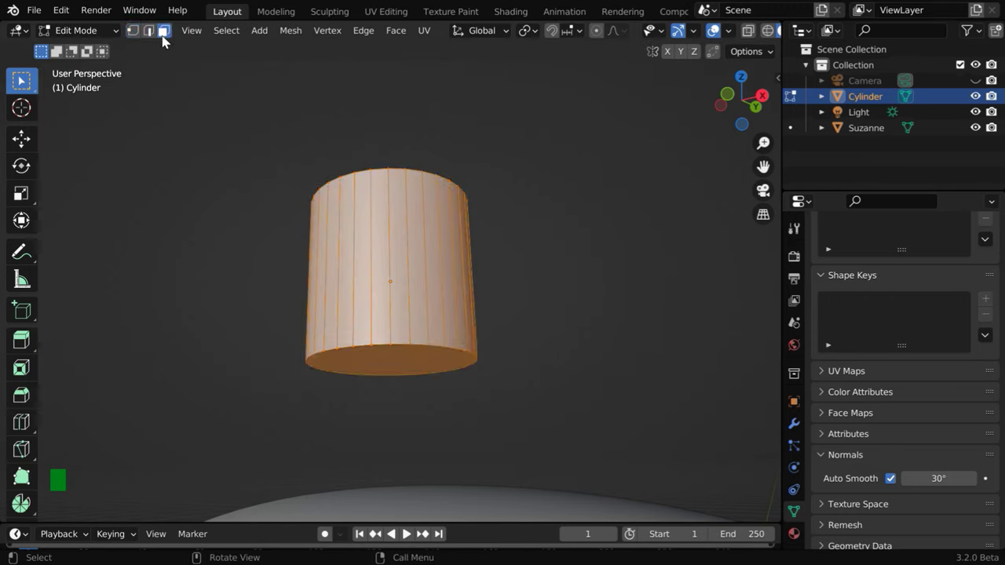
pyautogui.click(380, 358)
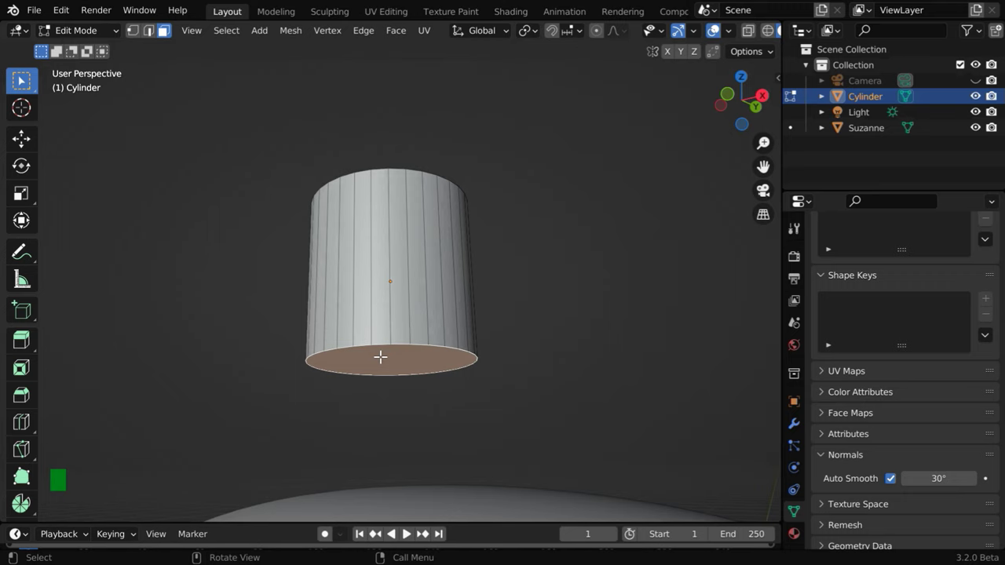
pyautogui.click(291, 36)
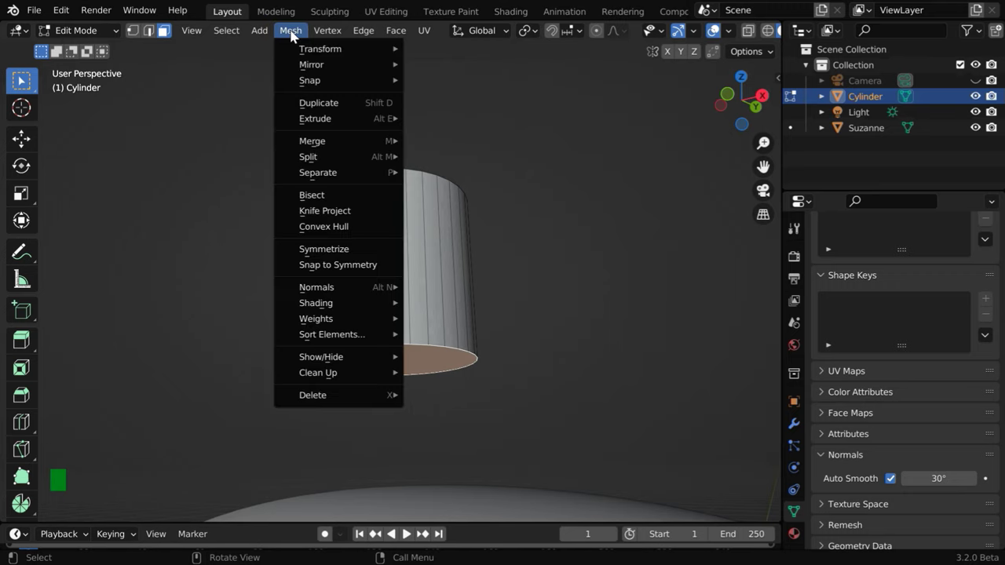
pyautogui.moveTo(308, 82)
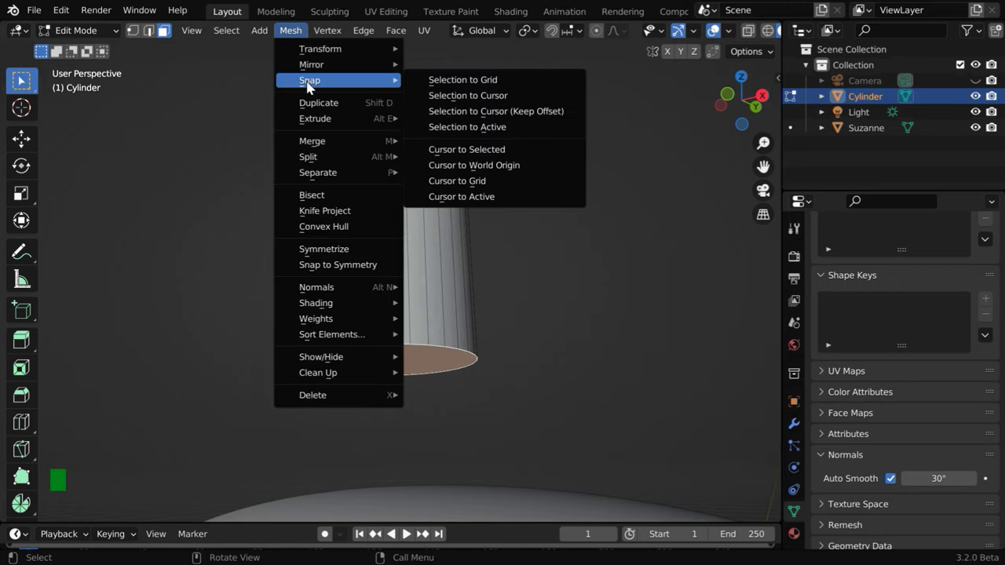
pyautogui.click(468, 150)
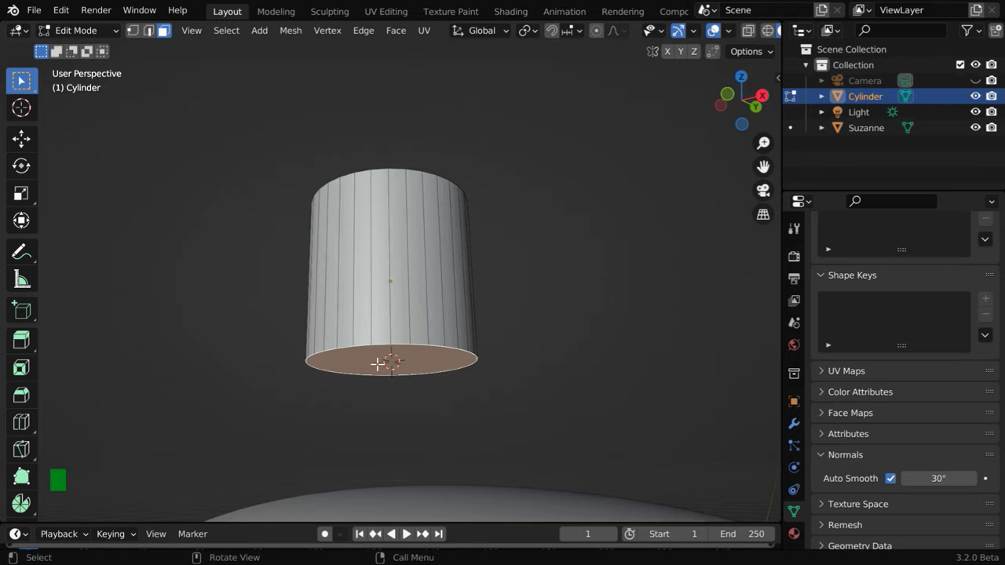
pyautogui.click(101, 31)
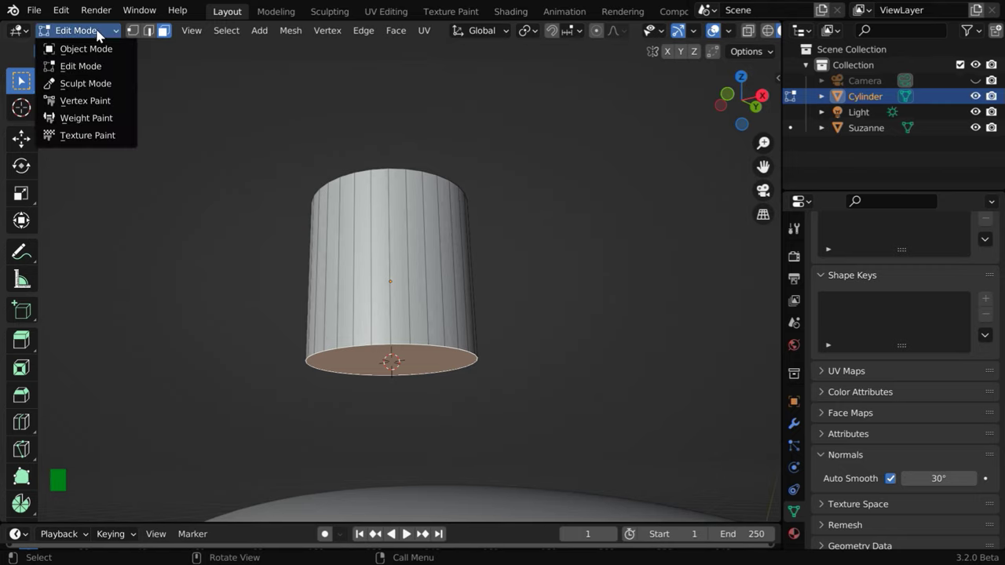
# Back in Object Mode, set the cylinder's origin to the 3D cursor.
pyautogui.click(99, 47)
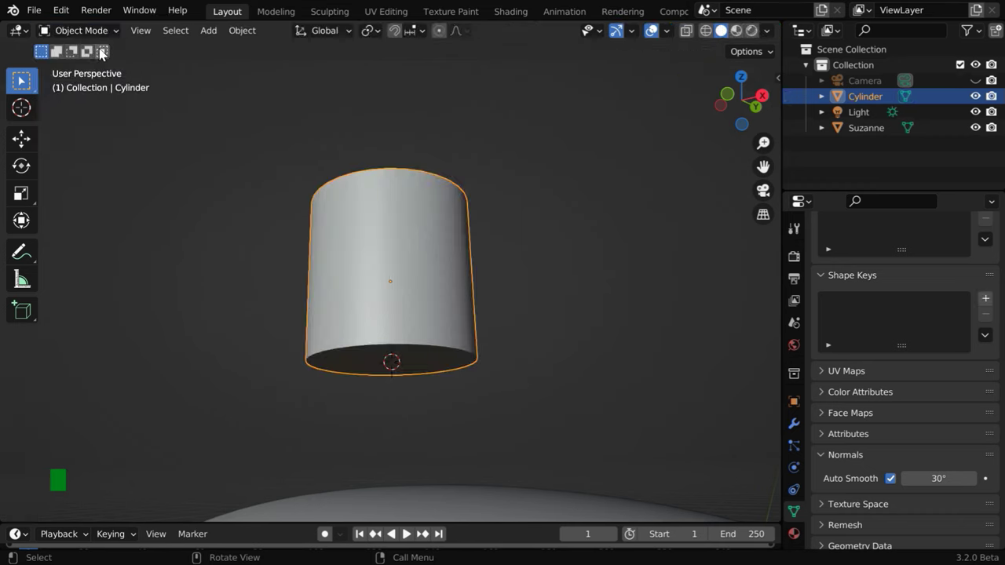
pyautogui.click(240, 31)
pyautogui.moveTo(261, 66)
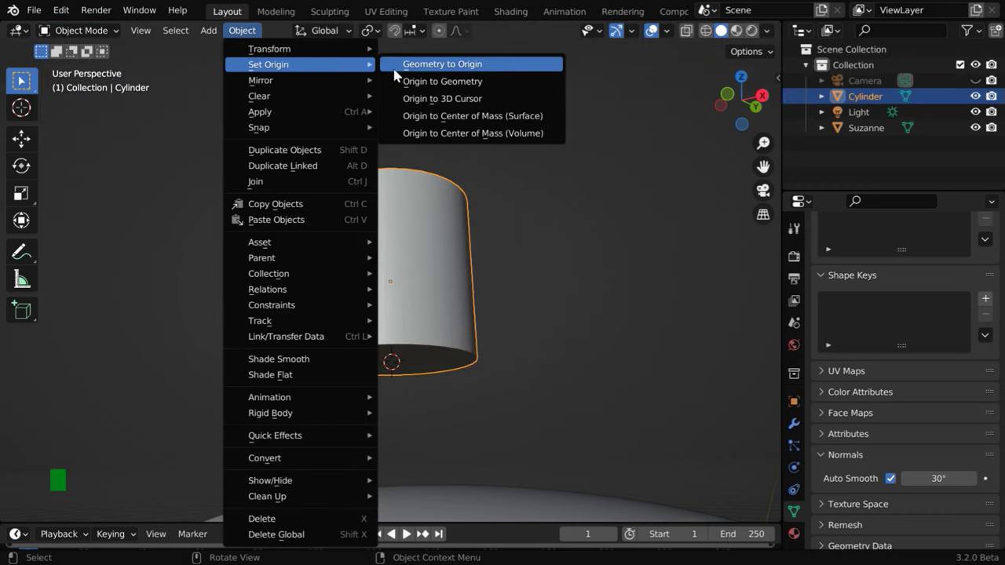
pyautogui.click(431, 100)
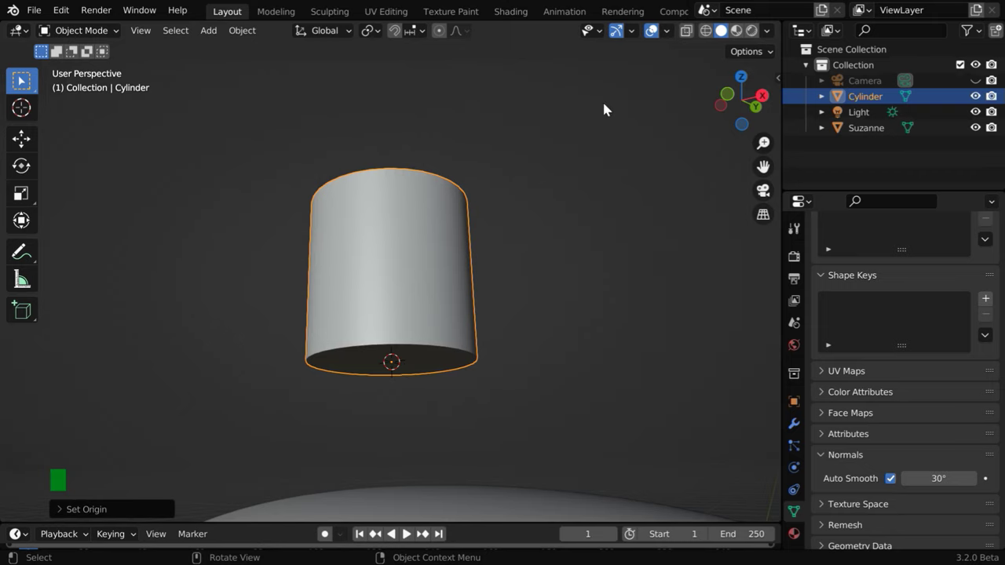
pyautogui.click(666, 32)
# Hide the 3D cursor overlay in the viewport.
pyautogui.click(684, 141)
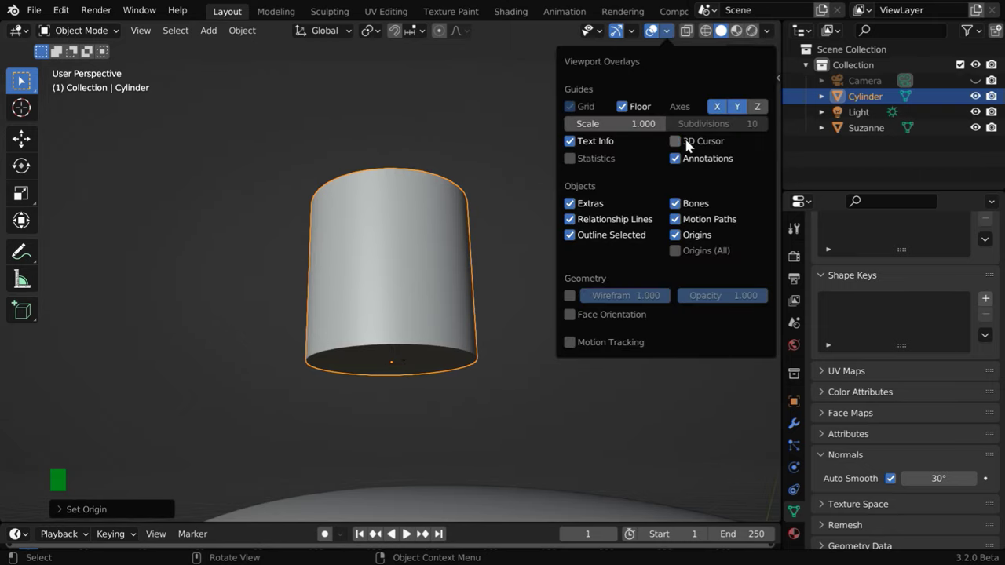
pyautogui.keyDown('ctrl'); pyautogui.moveTo(383, 283); pyautogui.dragTo(403, 332, button='middle'); pyautogui.keyUp('ctrl')
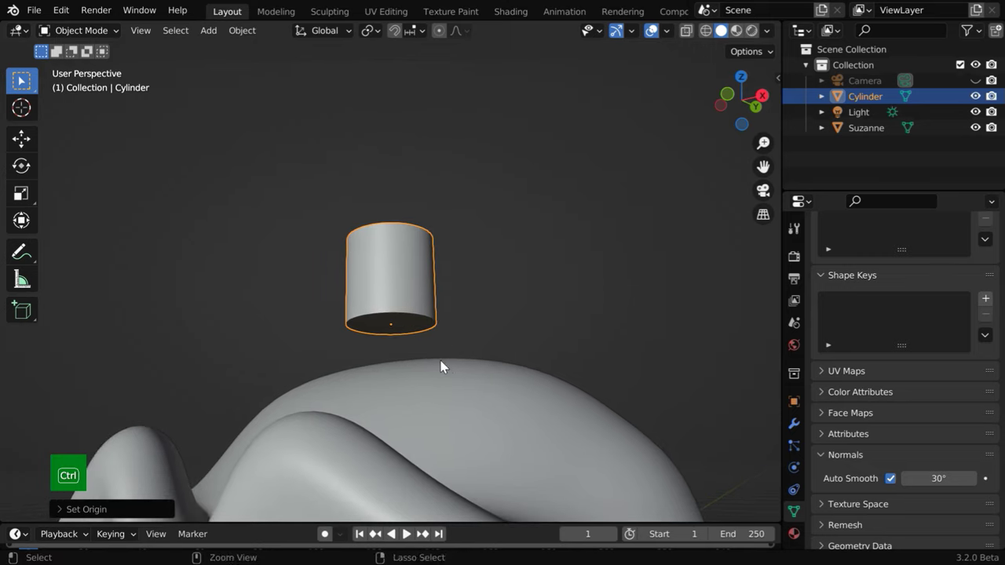
pyautogui.keyDown('ctrl'); pyautogui.moveTo(442, 365); pyautogui.dragTo(400, 422, button='middle'); pyautogui.keyUp('ctrl')
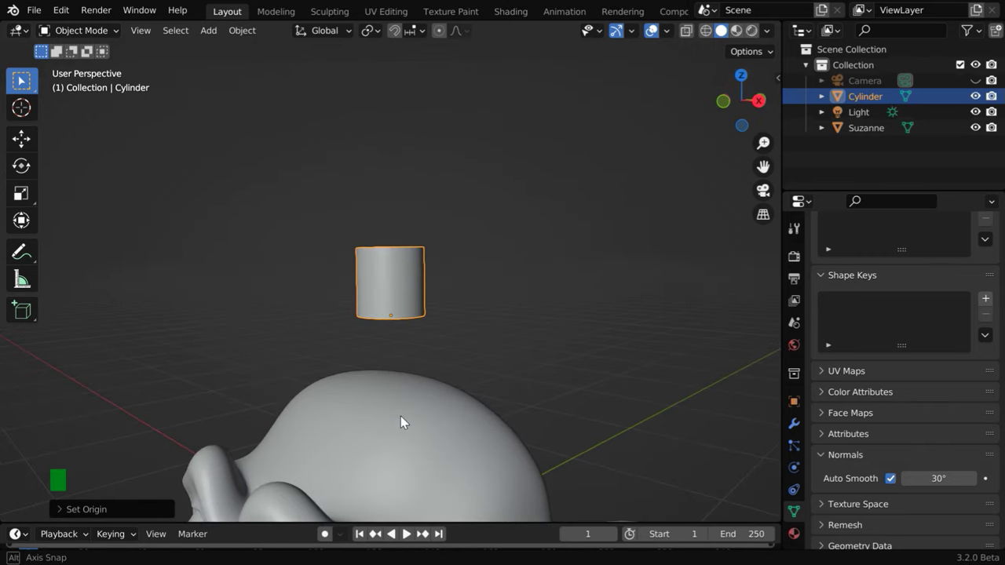
# Set snapping to Face with Align Rotation to Target and Project Individual Elements.
pyautogui.click(422, 32)
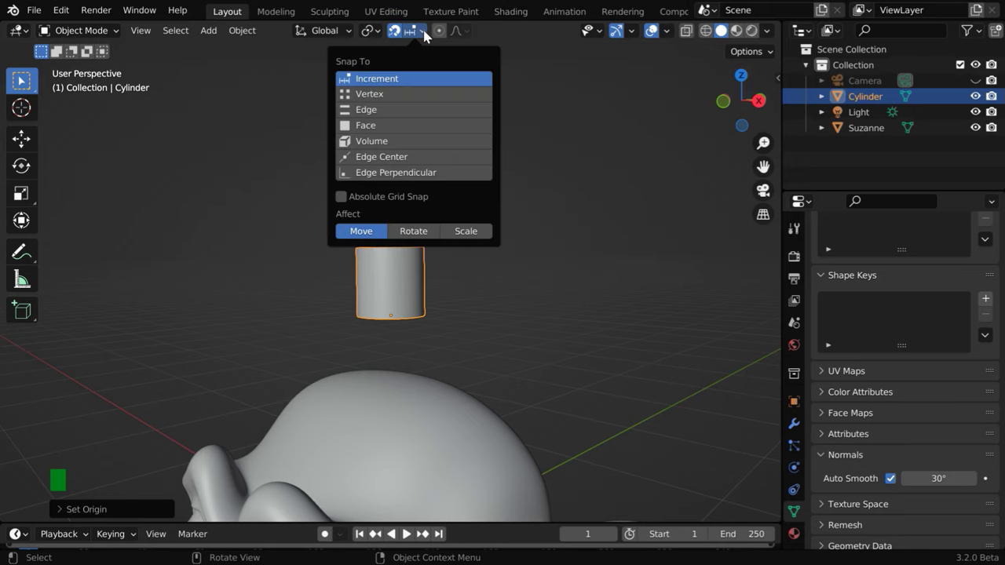
pyautogui.click(380, 128)
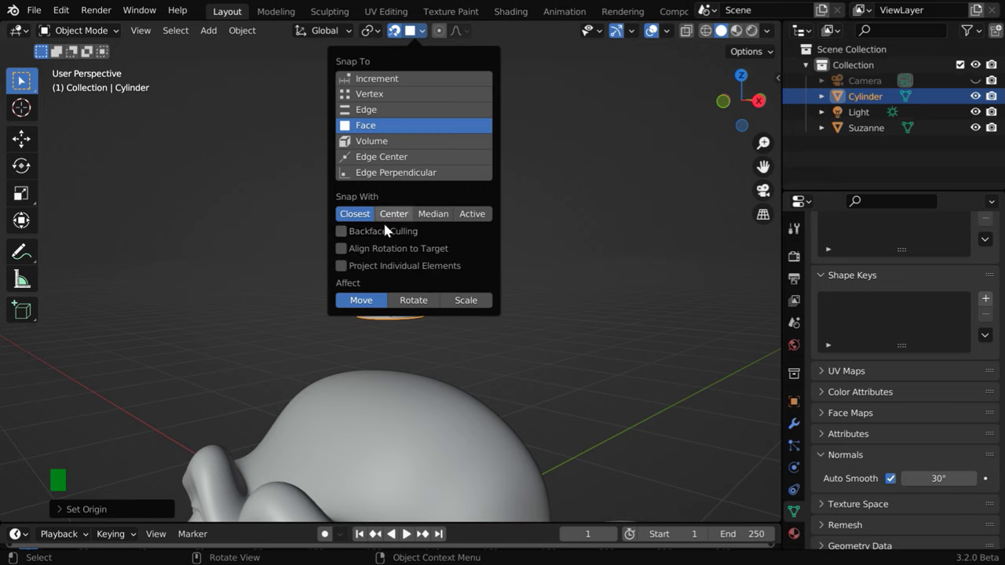
pyautogui.click(351, 252)
pyautogui.click(347, 267)
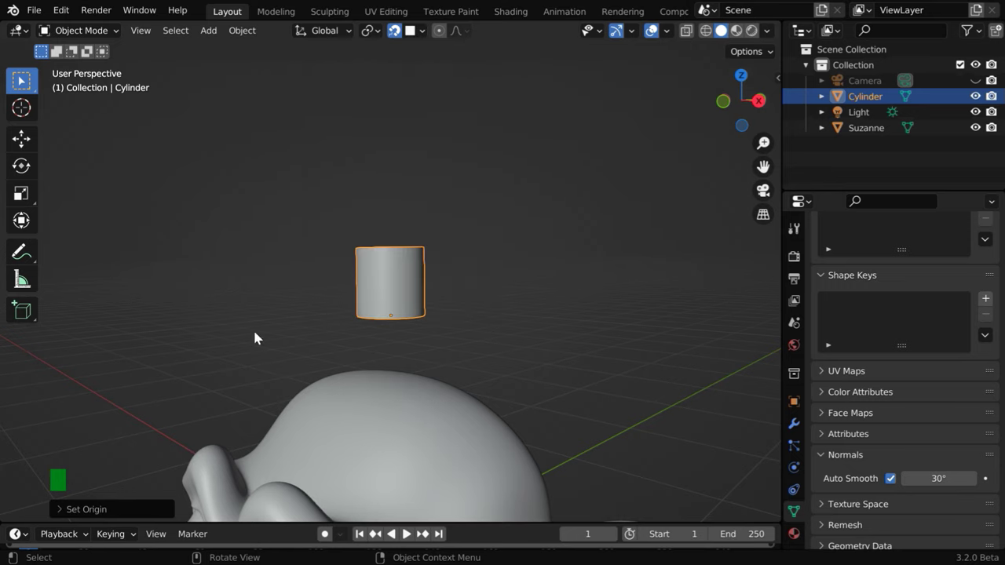
# With the Move tool, snap-drag the cylinder onto the top of Suzanne's head.
pyautogui.click(22, 139)
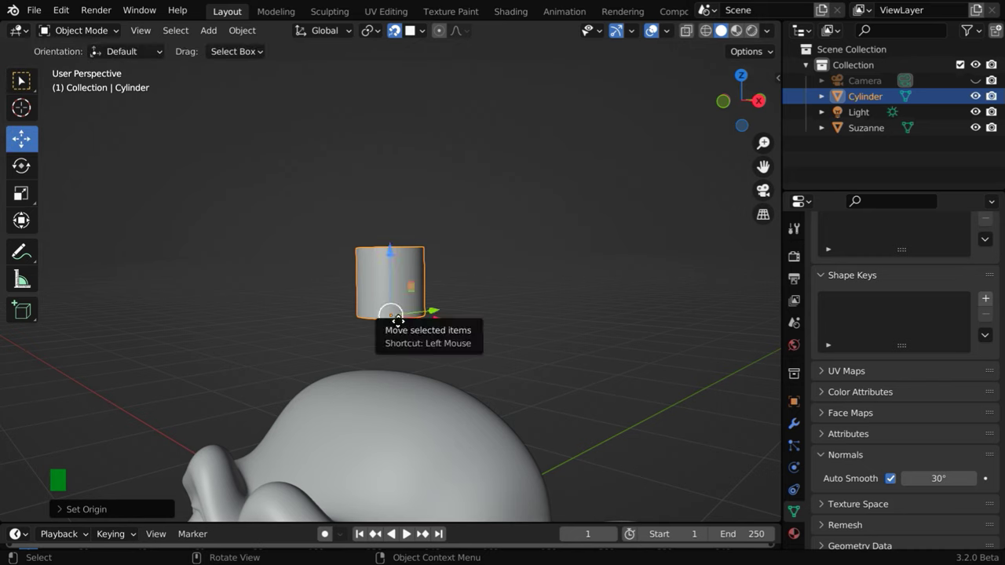
pyautogui.moveTo(391, 315); pyautogui.dragTo(327, 400)
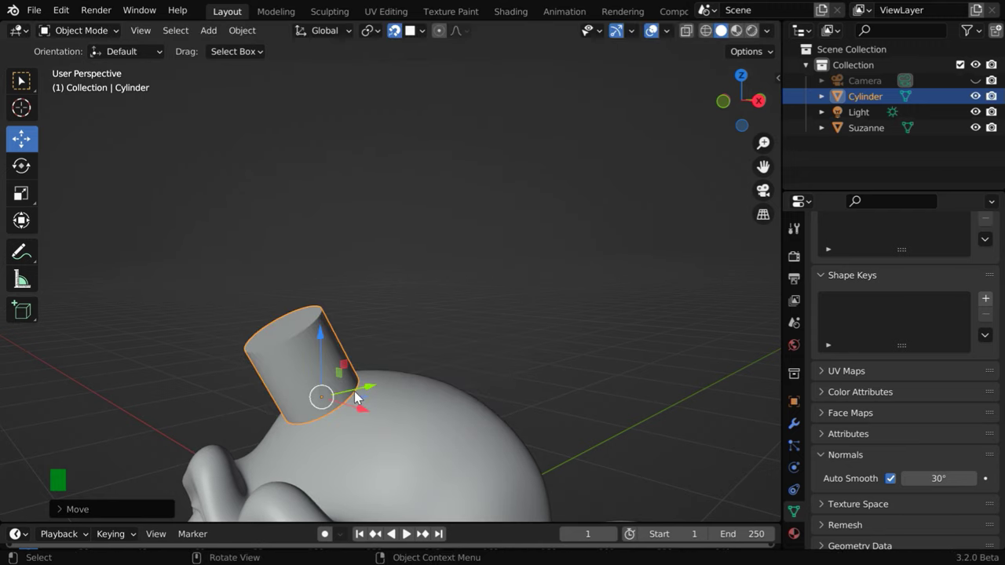
pyautogui.keyDown('ctrl'); pyautogui.moveTo(408, 330); pyautogui.dragTo(412, 434, button='middle'); pyautogui.keyUp('ctrl')
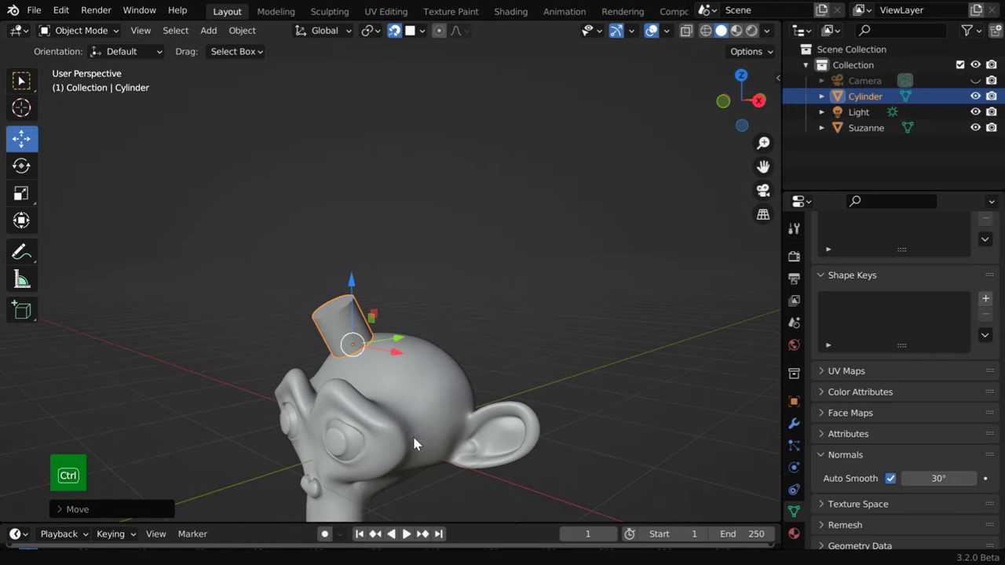
pyautogui.moveTo(349, 352); pyautogui.dragTo(406, 342)
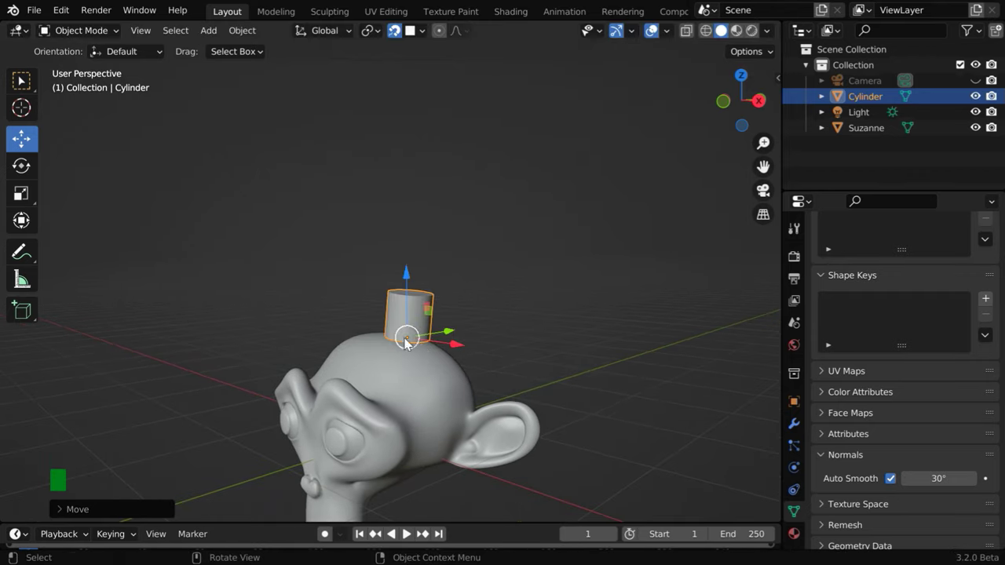
# Frame and orbit the view to check the cylinder's base against the scalp.
pyautogui.press('KP_Decimal')
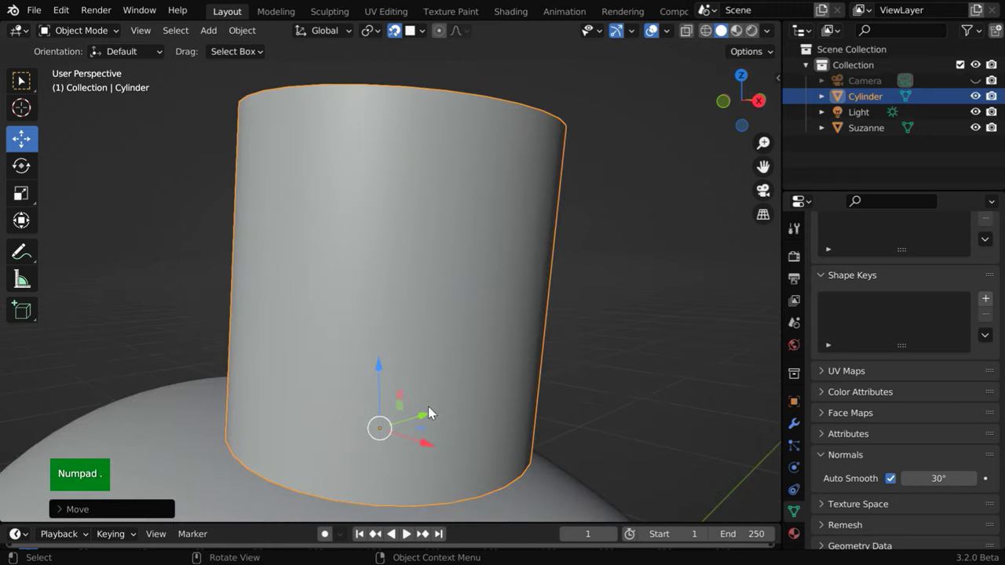
pyautogui.moveTo(426, 390); pyautogui.dragTo(421, 353, button='middle')
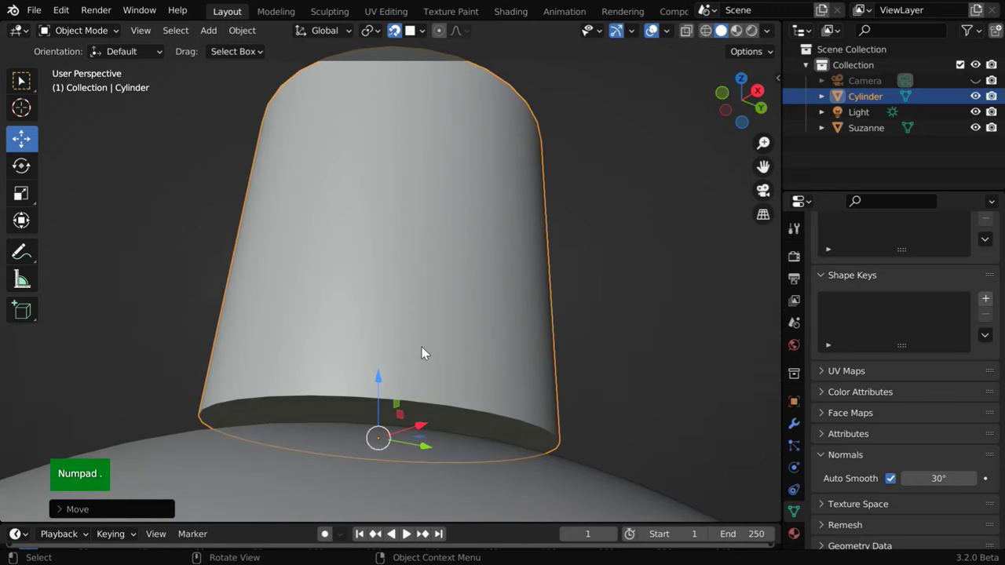
pyautogui.click(183, 414)
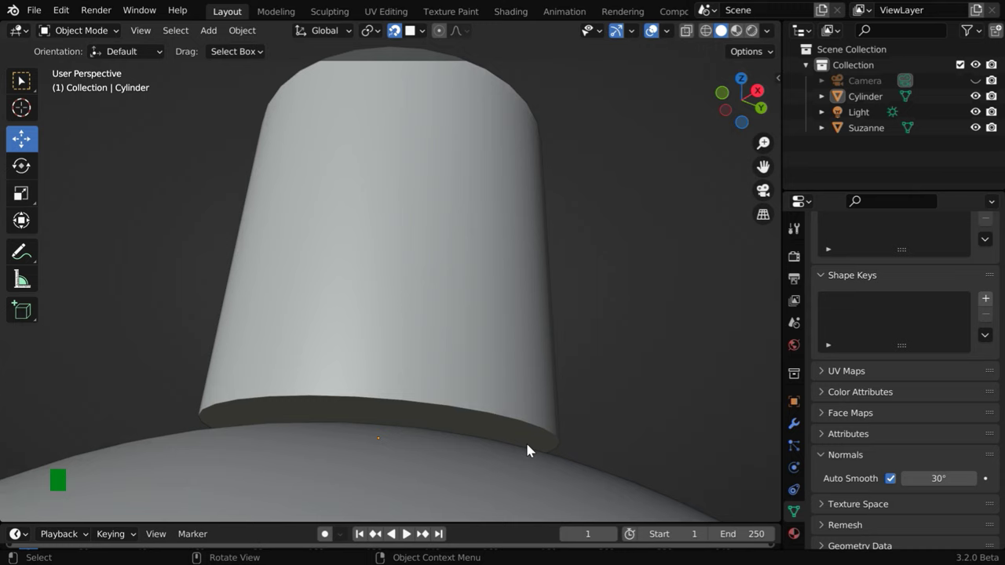
pyautogui.moveTo(429, 430)
pyautogui.mouseDown(button='middle')
pyautogui.moveTo(432, 453)
pyautogui.moveTo(429, 444)
pyautogui.mouseUp(button='middle')
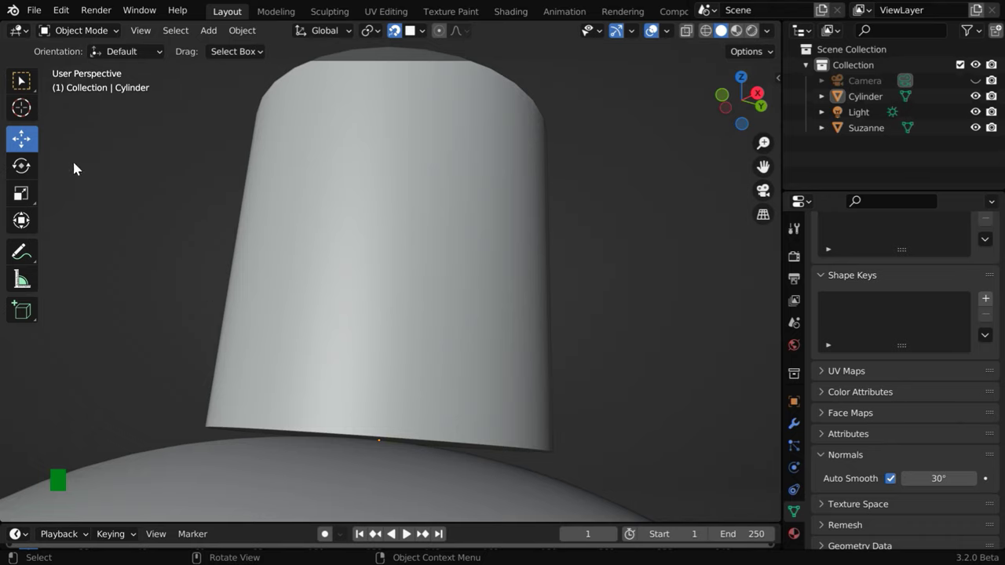
pyautogui.click(27, 86)
pyautogui.keyDown('ctrl'); pyautogui.moveTo(277, 244); pyautogui.dragTo(321, 378, button='middle'); pyautogui.keyUp('ctrl')
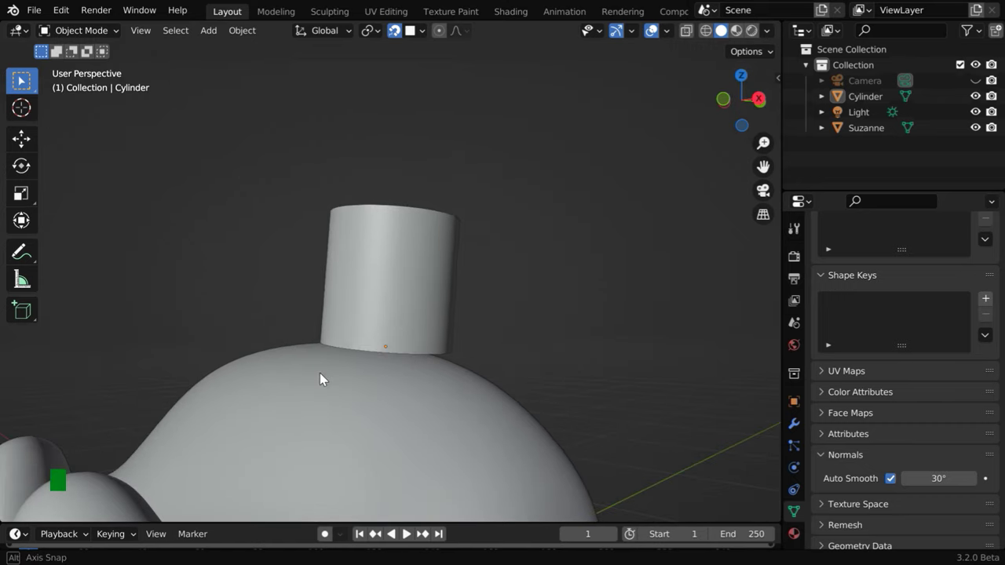
# Hide Suzanne and set the cylinder's X, Y and Z rotation to 0°.
pyautogui.click(975, 128)
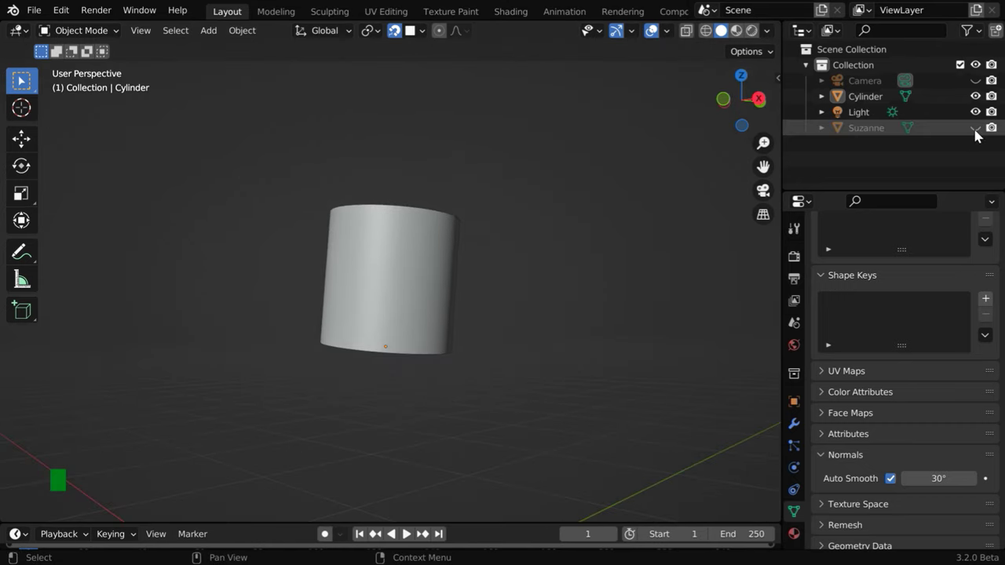
pyautogui.click(421, 295)
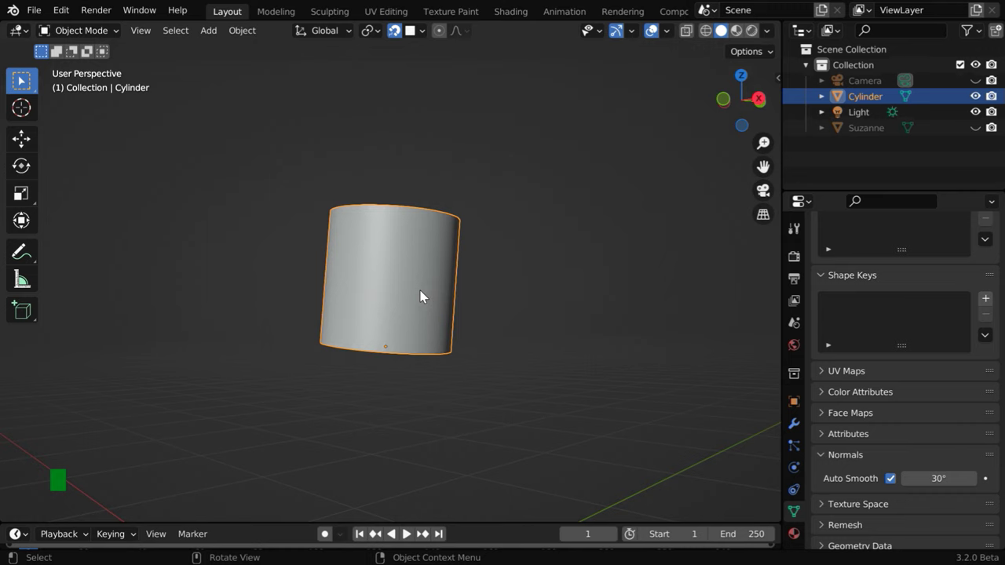
pyautogui.click(794, 401)
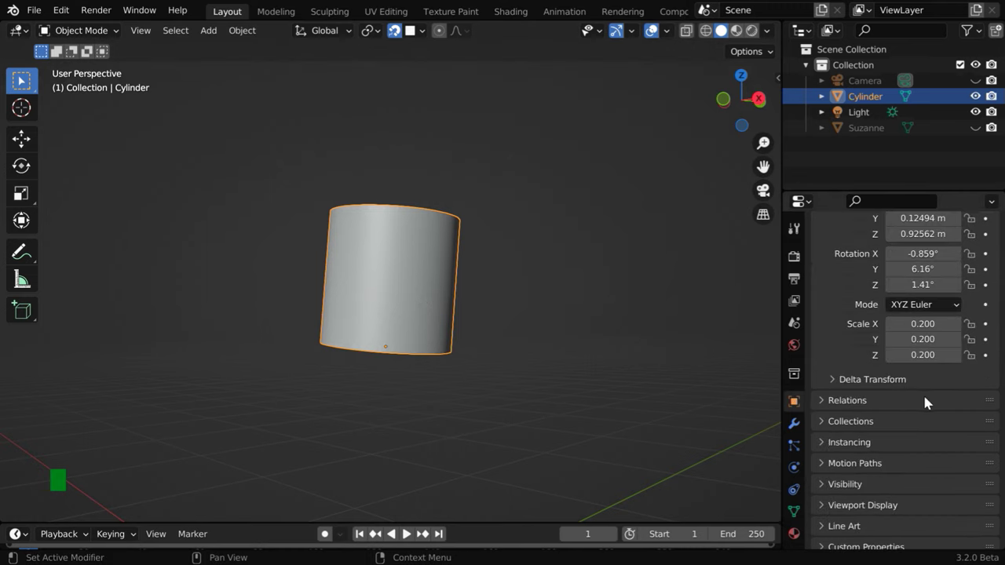
pyautogui.scroll(3, 834, 399)
pyautogui.moveTo(928, 337); pyautogui.dragTo(927, 369)
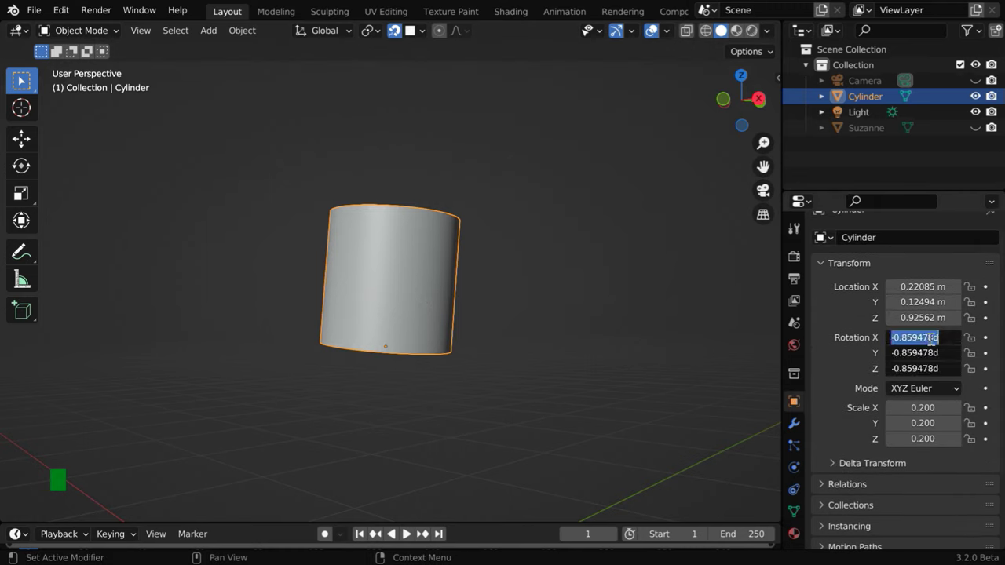
pyautogui.write('0')
pyautogui.press('Return')
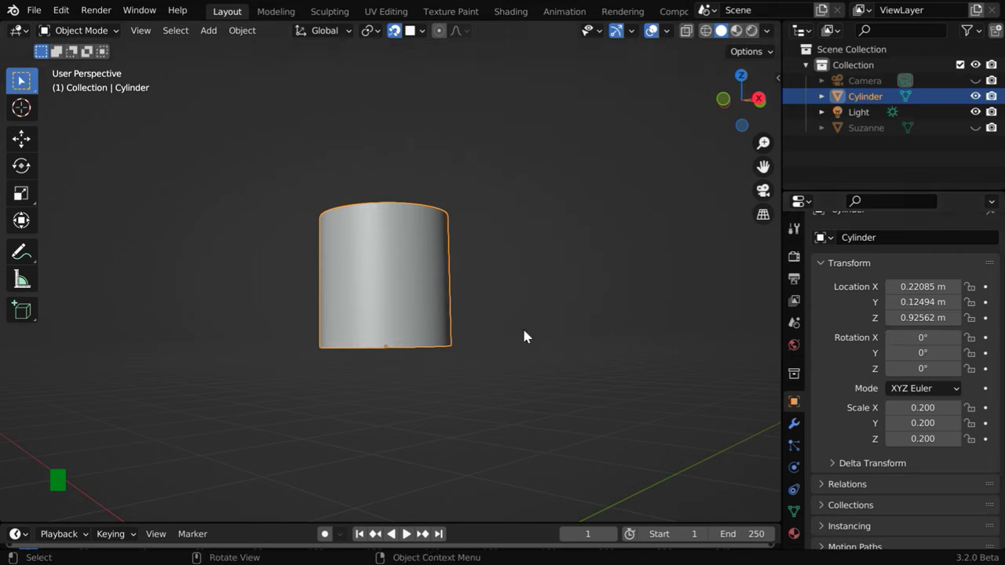
pyautogui.moveTo(421, 331); pyautogui.dragTo(420, 313, button='middle')
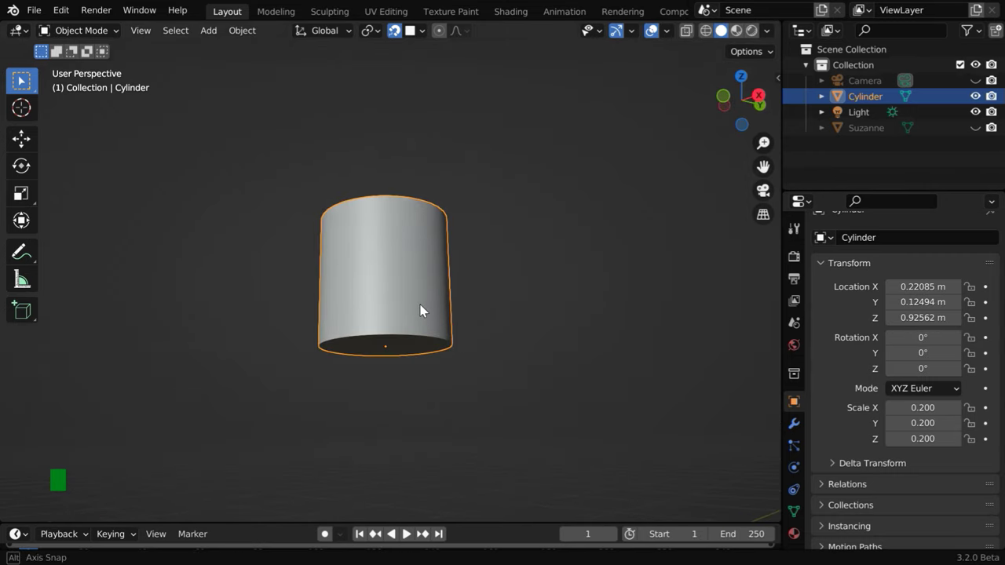
# Enter Edit Mode and delete the cylinder's bottom cap face.
pyautogui.click(86, 31)
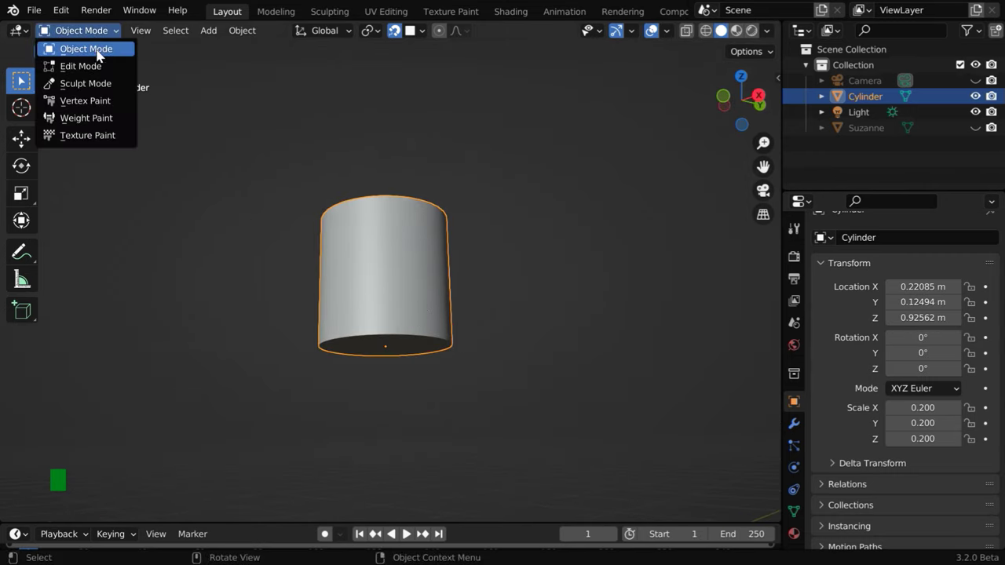
pyautogui.click(98, 67)
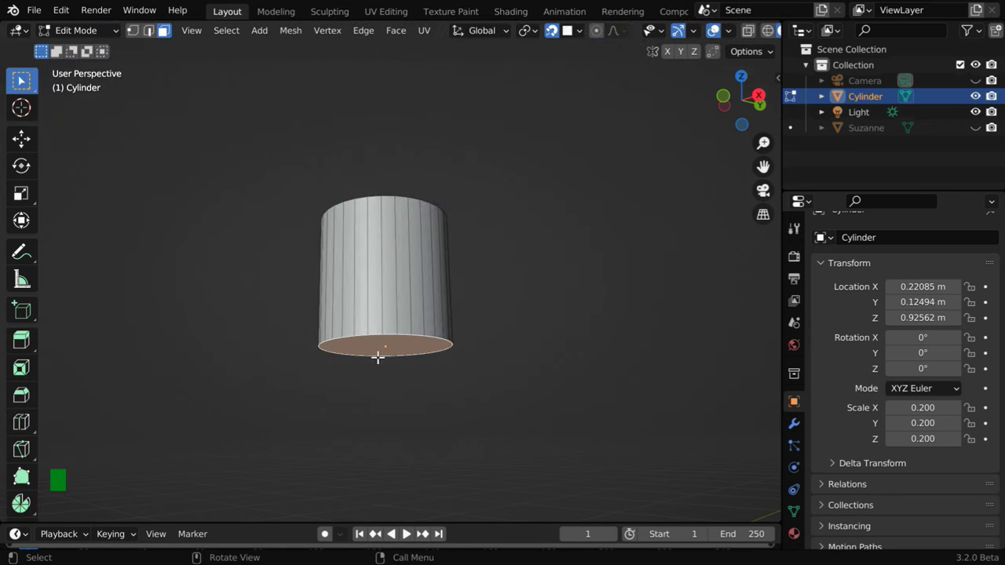
pyautogui.moveTo(475, 379); pyautogui.dragTo(485, 344, button='middle')
pyautogui.press('x')
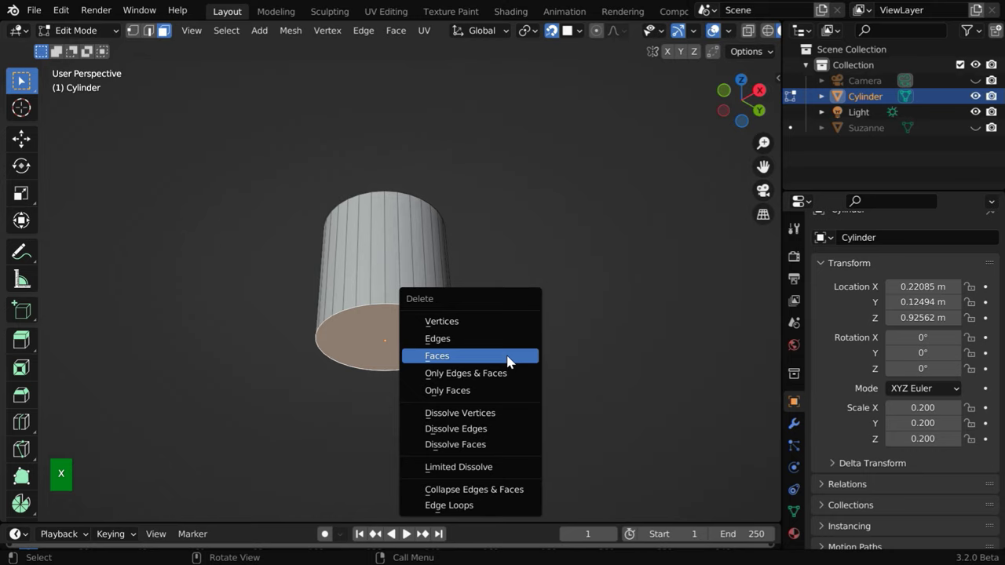
pyautogui.click(437, 357)
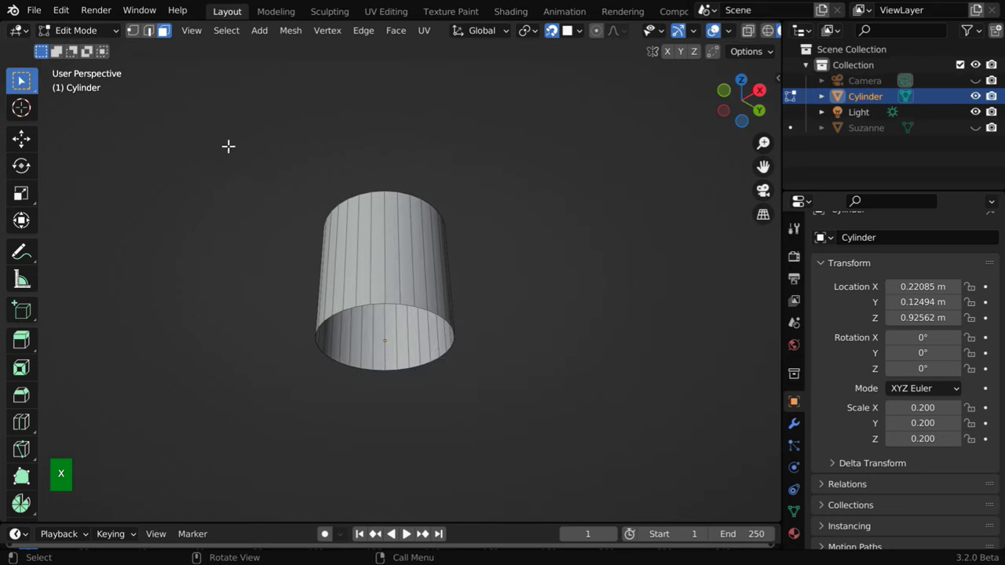
# Switch to vertex select and box-select the open bottom ring of vertices.
pyautogui.click(132, 30)
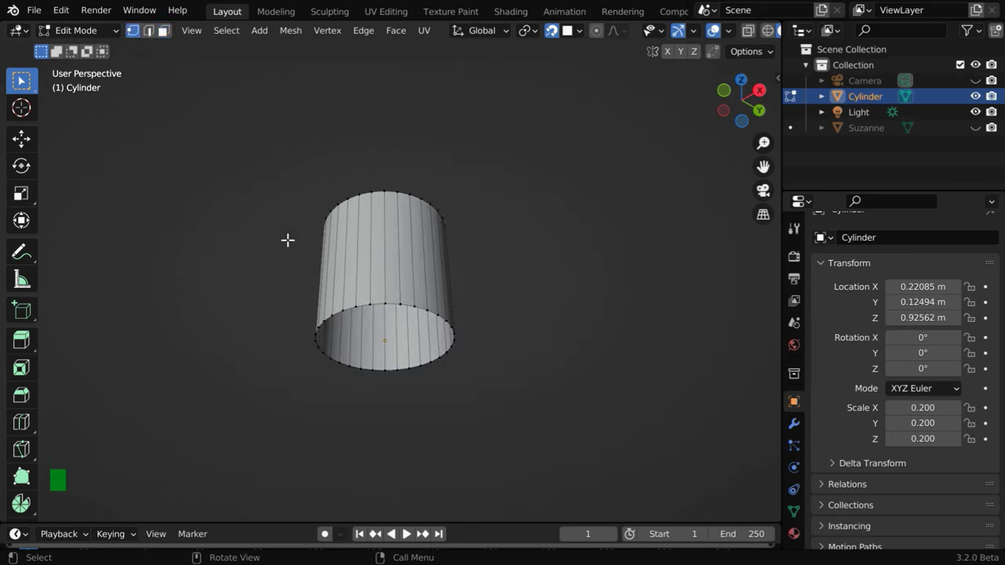
pyautogui.moveTo(287, 273); pyautogui.dragTo(506, 378)
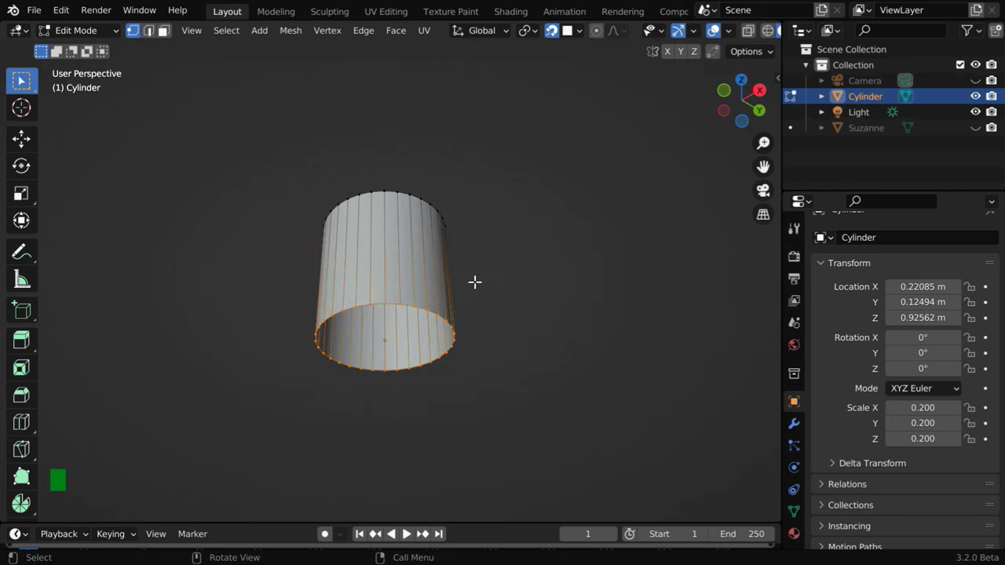
pyautogui.moveTo(474, 282); pyautogui.dragTo(492, 404, button='middle')
# Extrude the bottom ring and scale it outward into a flat flange.
pyautogui.press('e')
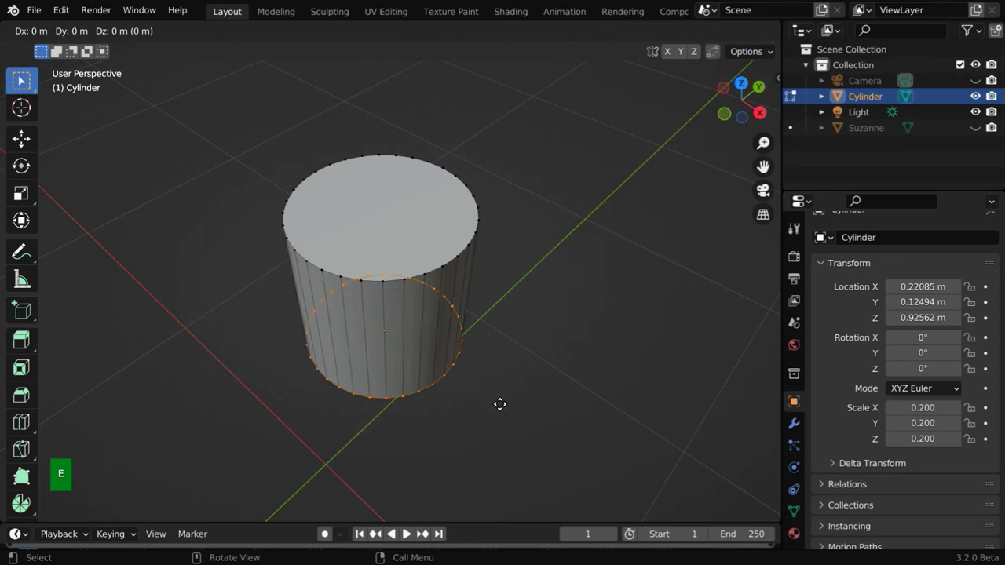
pyautogui.press('s')
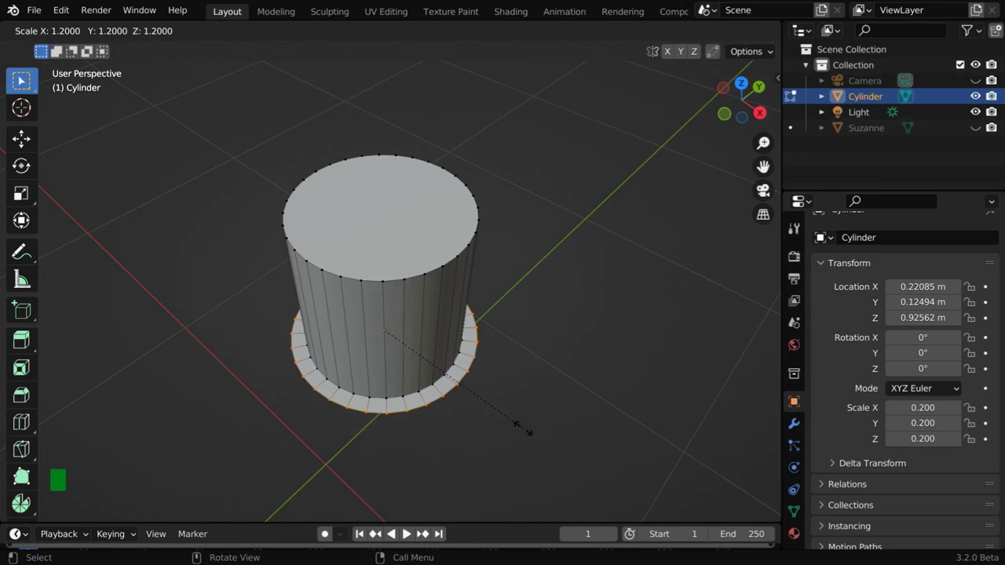
pyautogui.click(526, 430)
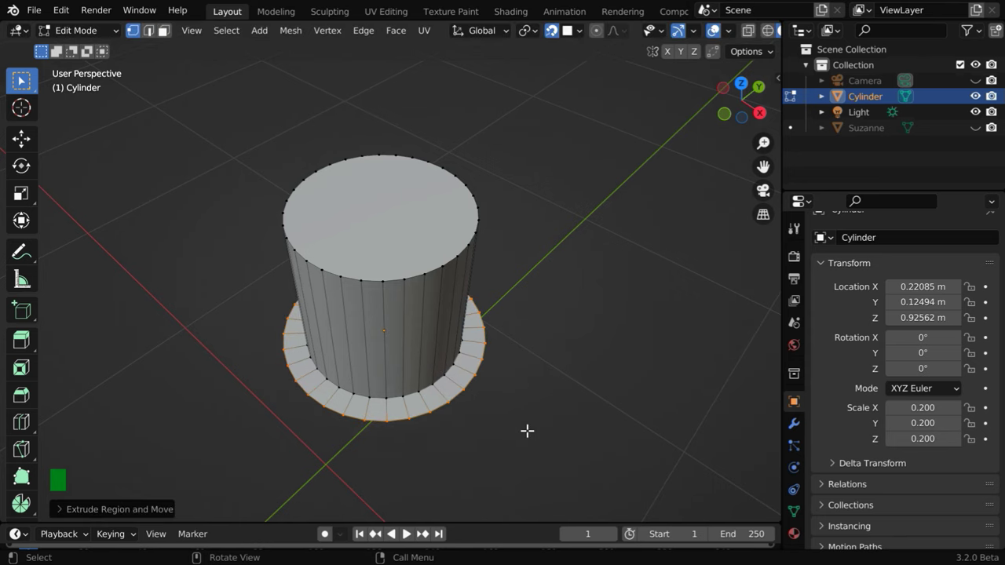
pyautogui.moveTo(527, 430); pyautogui.dragTo(513, 369, button='middle')
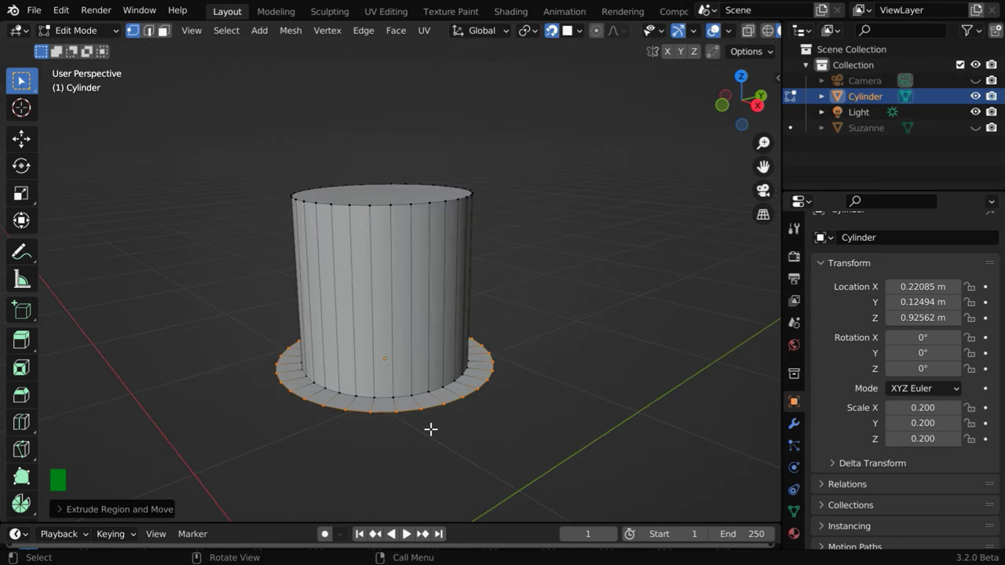
pyautogui.moveTo(431, 429)
pyautogui.keyDown('ctrl'); pyautogui.mouseDown(button='middle')
pyautogui.moveTo(432, 396)
pyautogui.moveTo(432, 415)
pyautogui.mouseUp(button='middle'); pyautogui.keyUp('ctrl')
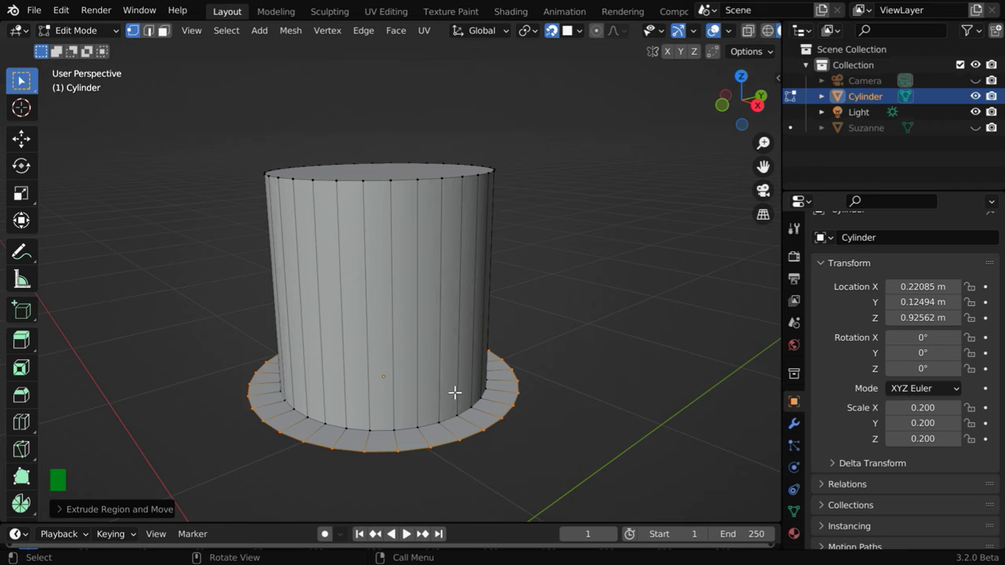
# Select the full edge loop where the cylinder wall meets the flange.
pyautogui.click(347, 428)
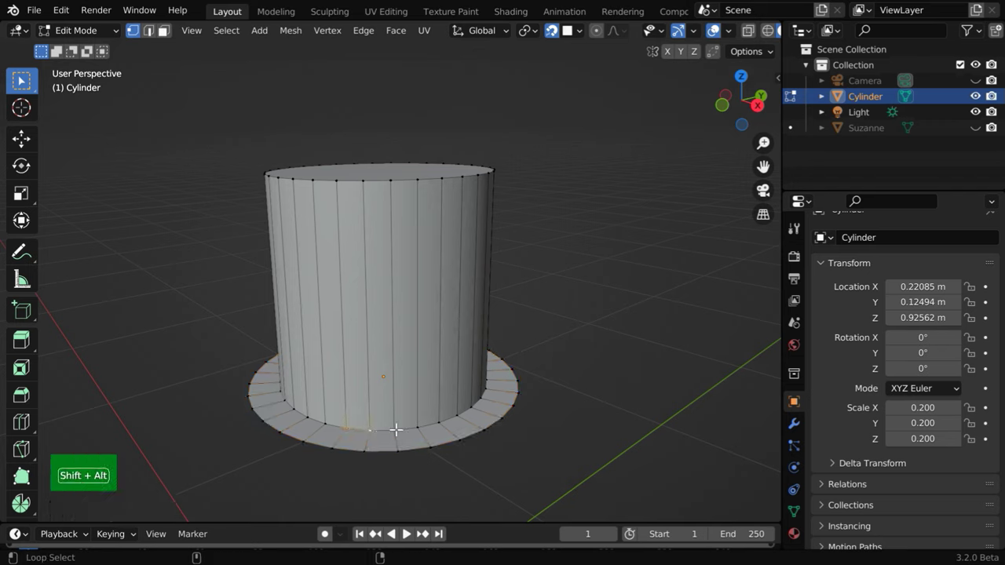
pyautogui.keyDown('alt'); pyautogui.keyDown('shift'); pyautogui.click(394, 428); pyautogui.keyUp('shift'); pyautogui.keyUp('alt')
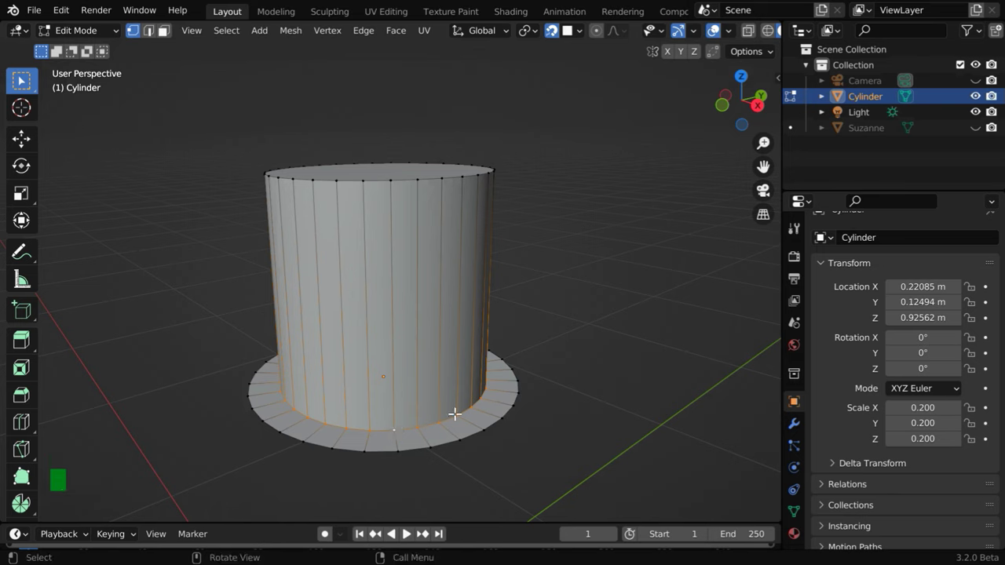
pyautogui.click(226, 31)
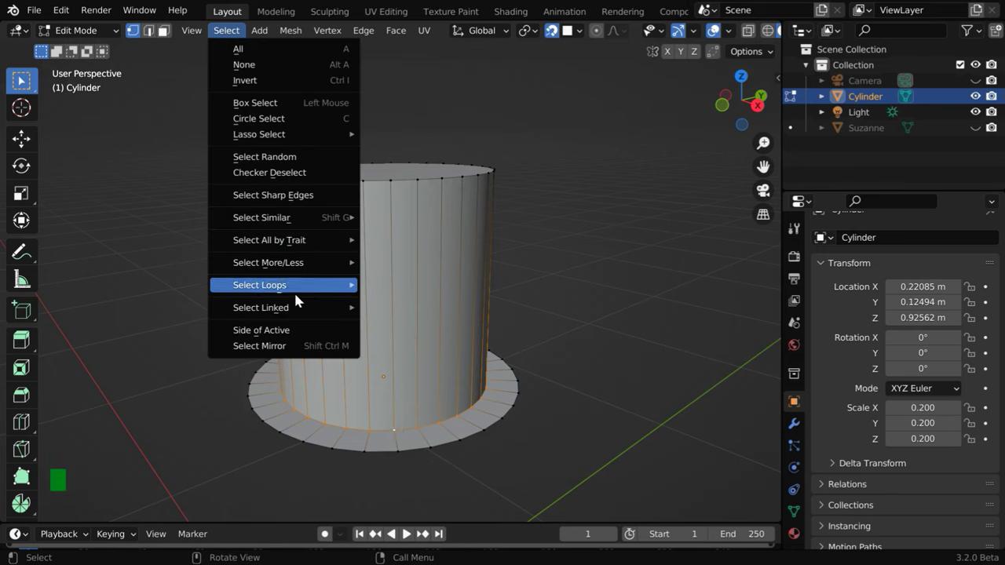
pyautogui.moveTo(295, 292)
pyautogui.click(434, 285)
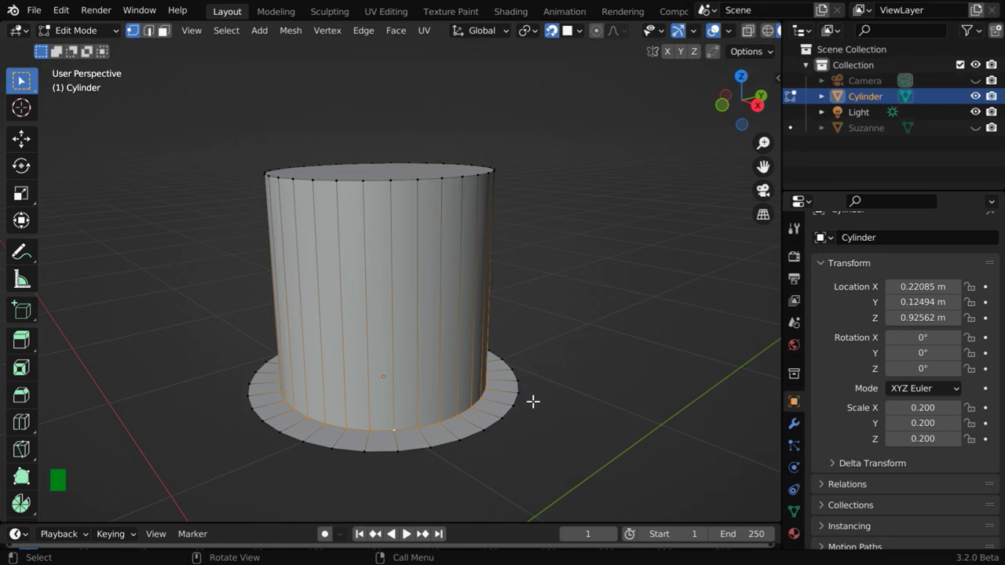
# Bevel the wall-to-flange edge loop into a rounded fillet with 4 segments.
pyautogui.click(23, 396)
pyautogui.moveTo(381, 298); pyautogui.dragTo(386, 283)
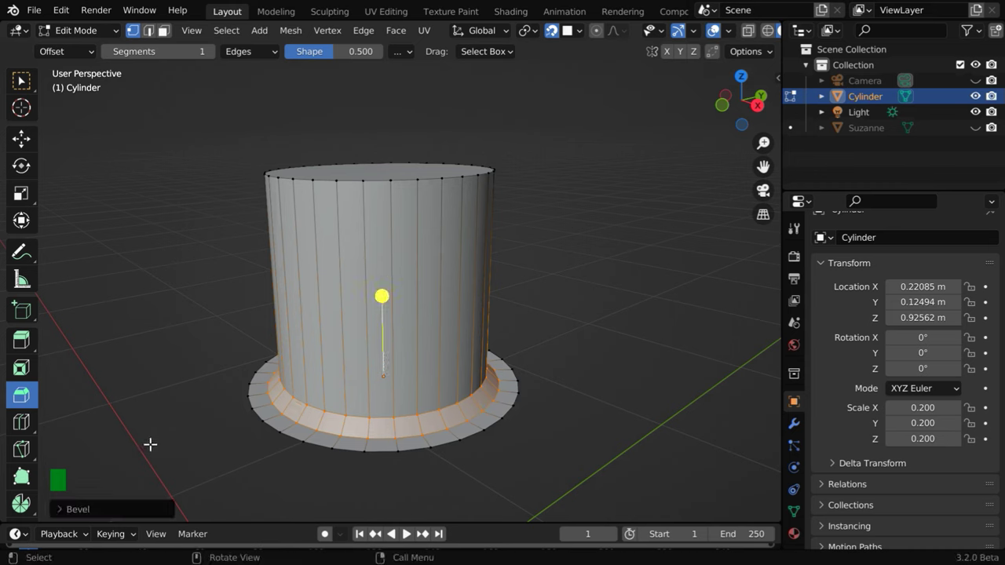
pyautogui.click(58, 504)
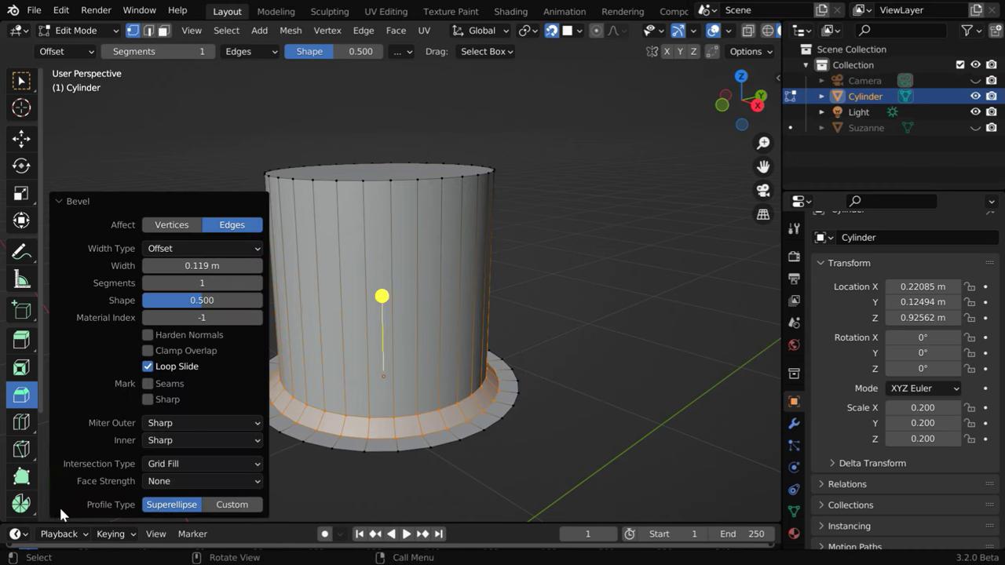
pyautogui.click(212, 282)
pyautogui.press('Return')
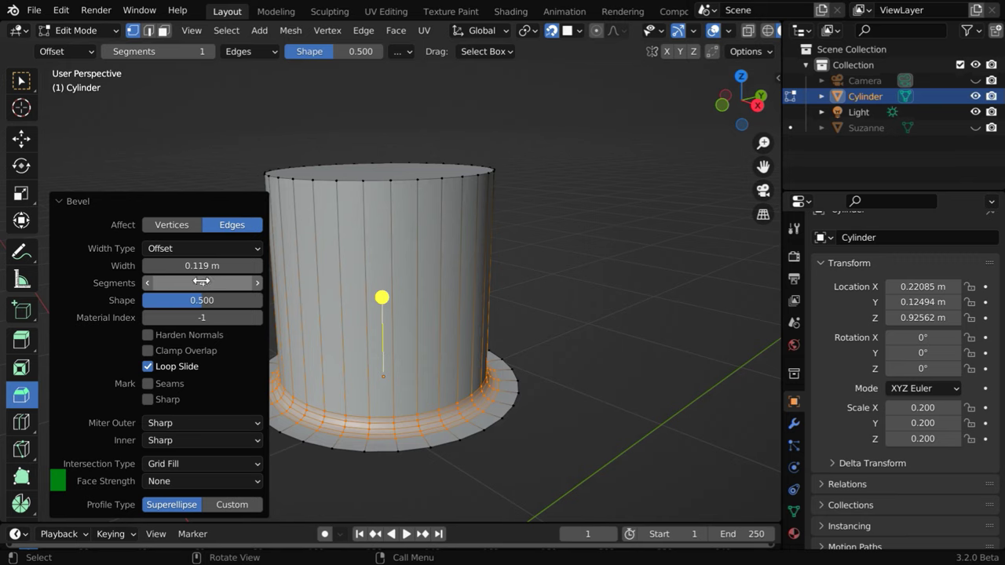
pyautogui.click(60, 200)
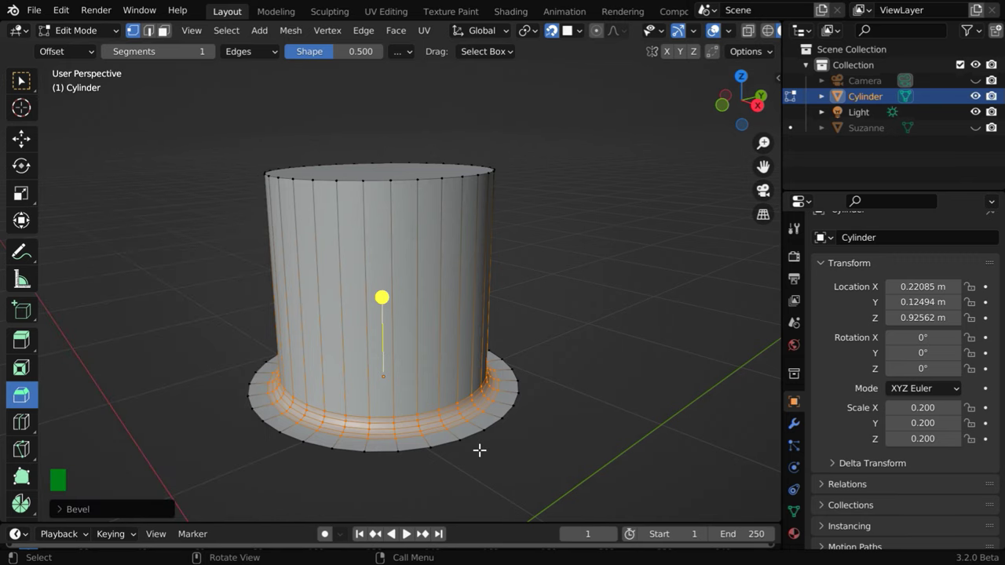
pyautogui.press('KP_Decimal')
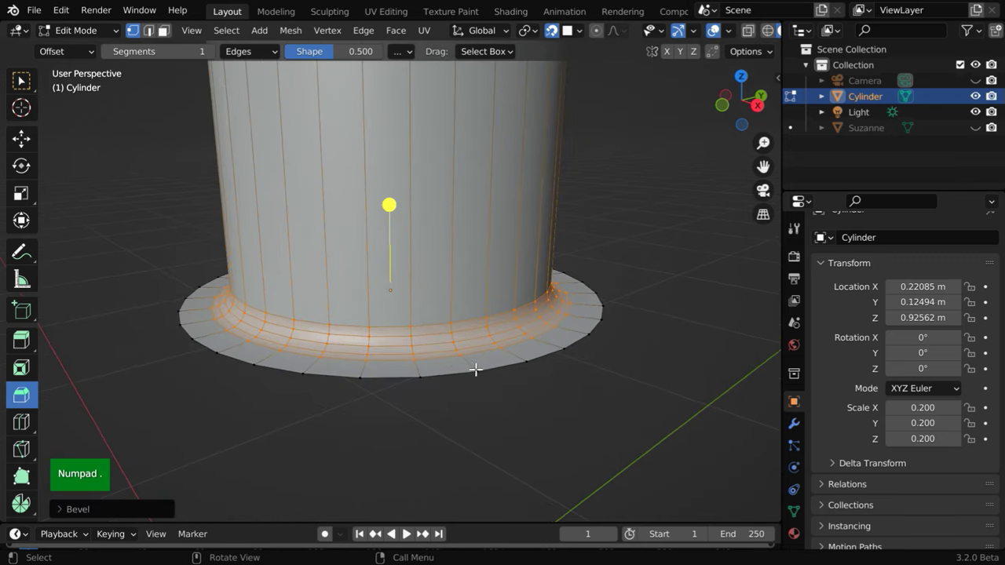
pyautogui.moveTo(482, 417); pyautogui.dragTo(509, 442, button='middle')
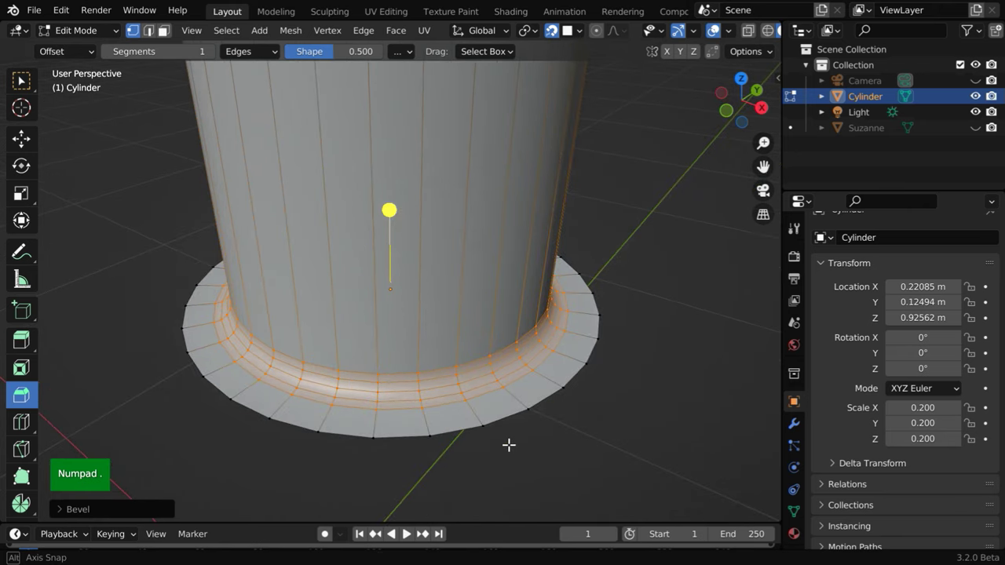
# Add a new vertex group 'Group' to the cylinder and select the flange's outer rim loop.
pyautogui.click(573, 465)
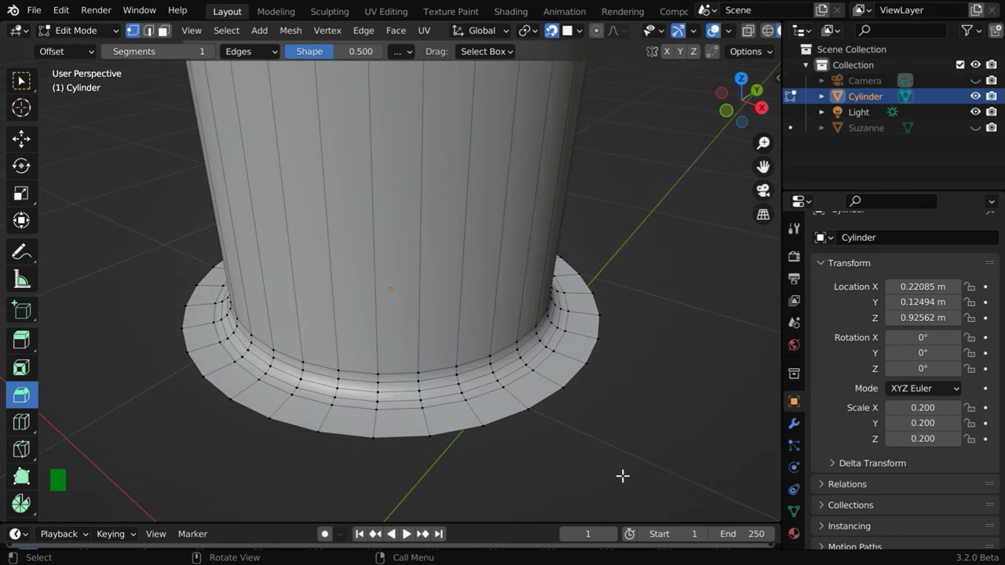
pyautogui.click(794, 512)
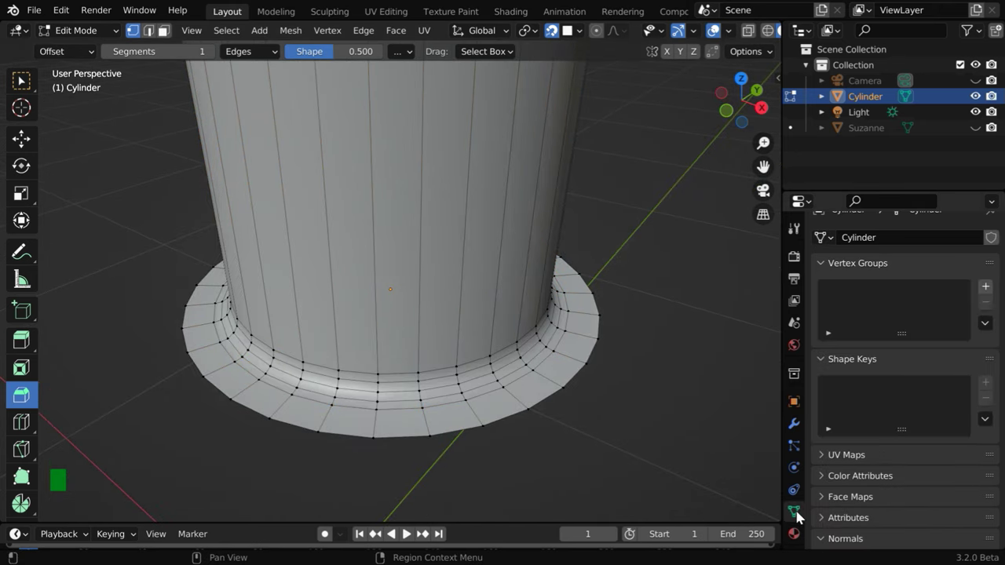
pyautogui.click(984, 287)
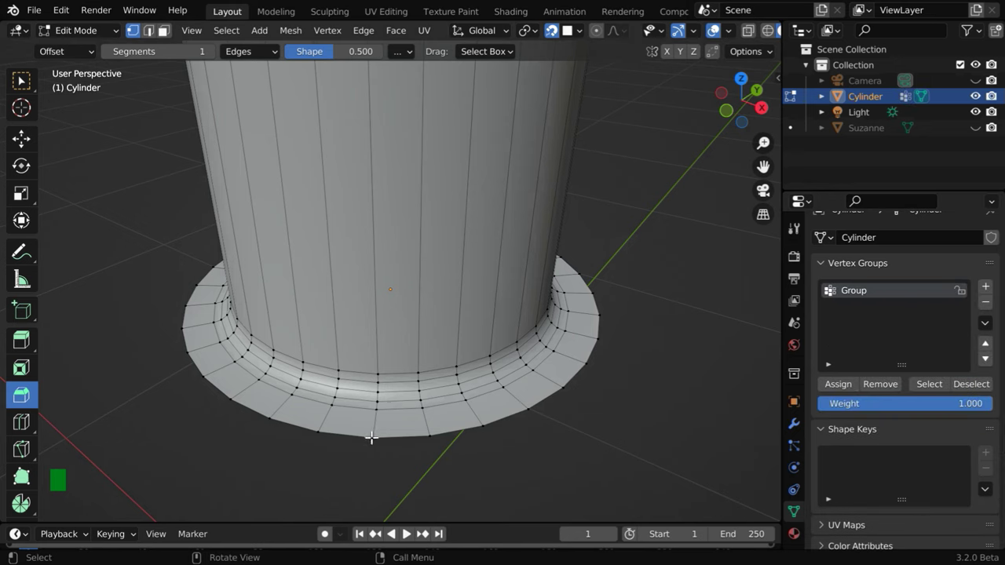
pyautogui.keyDown('alt'); pyautogui.keyDown('shift'); pyautogui.click(434, 437); pyautogui.keyUp('shift'); pyautogui.keyUp('alt')
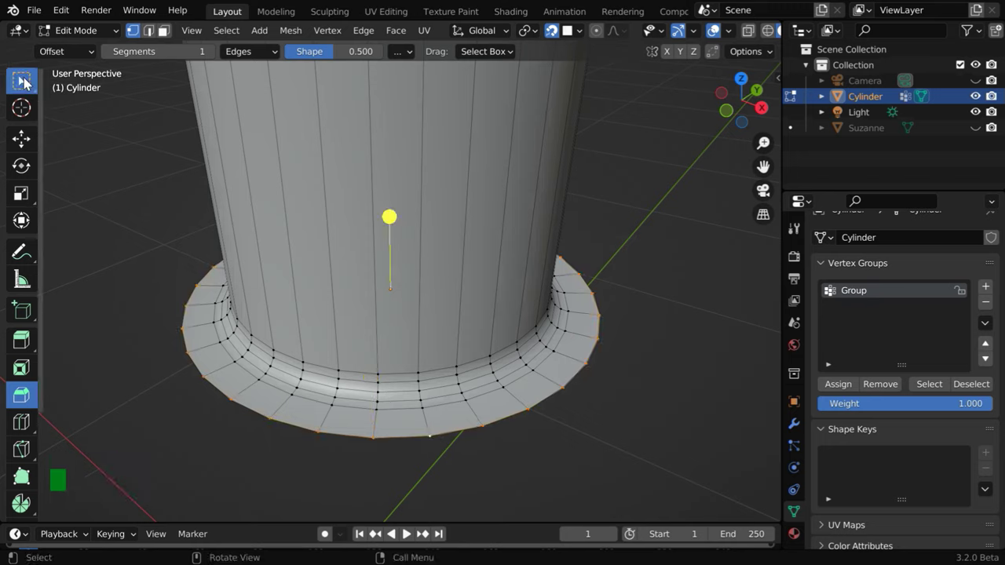
pyautogui.click(22, 81)
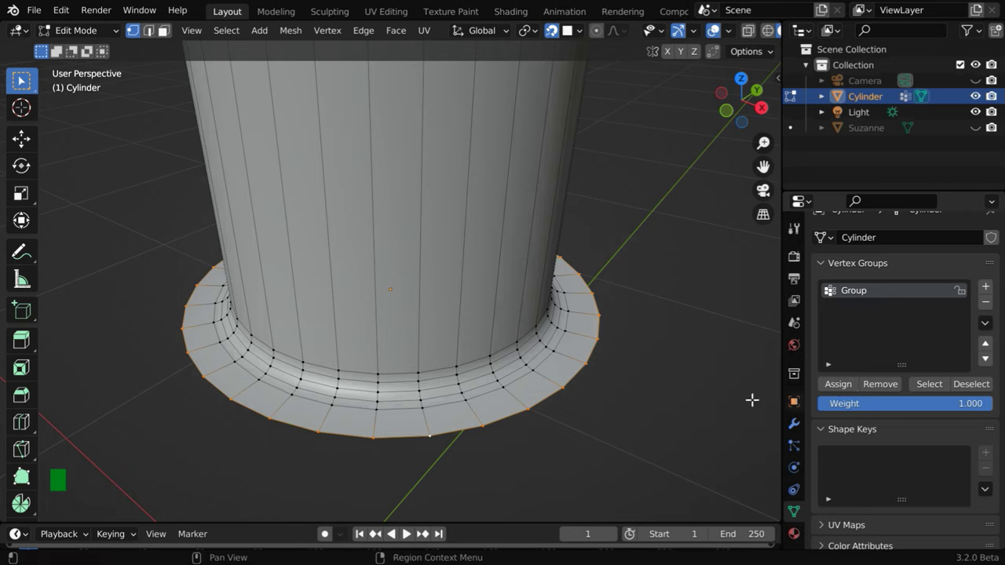
# Select the flange's middle edge loops, setting the vertex weight to 0.8 and then 0.6.
pyautogui.click(422, 407)
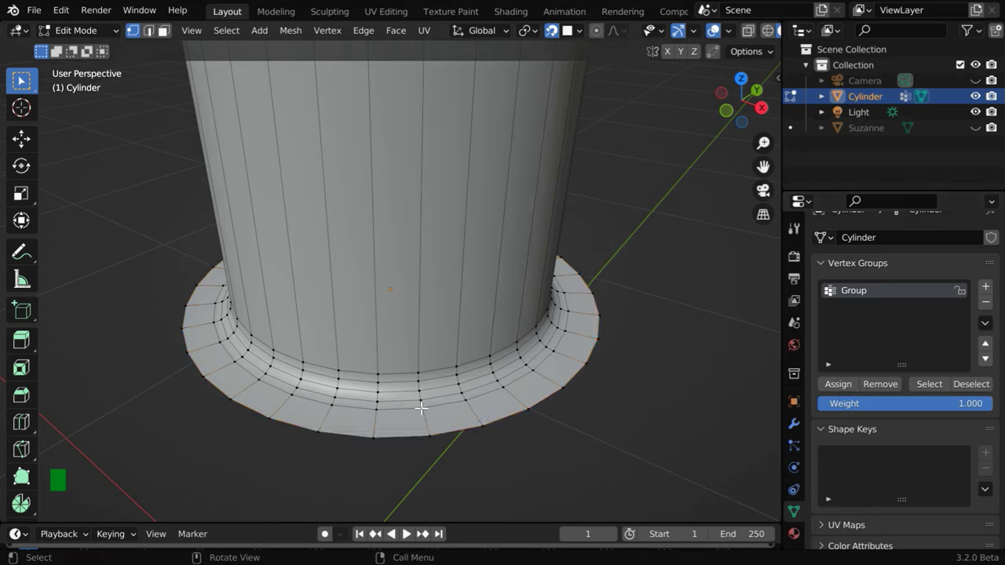
pyautogui.keyDown('alt'); pyautogui.keyDown('shift'); pyautogui.click(466, 401); pyautogui.keyUp('shift'); pyautogui.keyUp('alt')
pyautogui.click(971, 404)
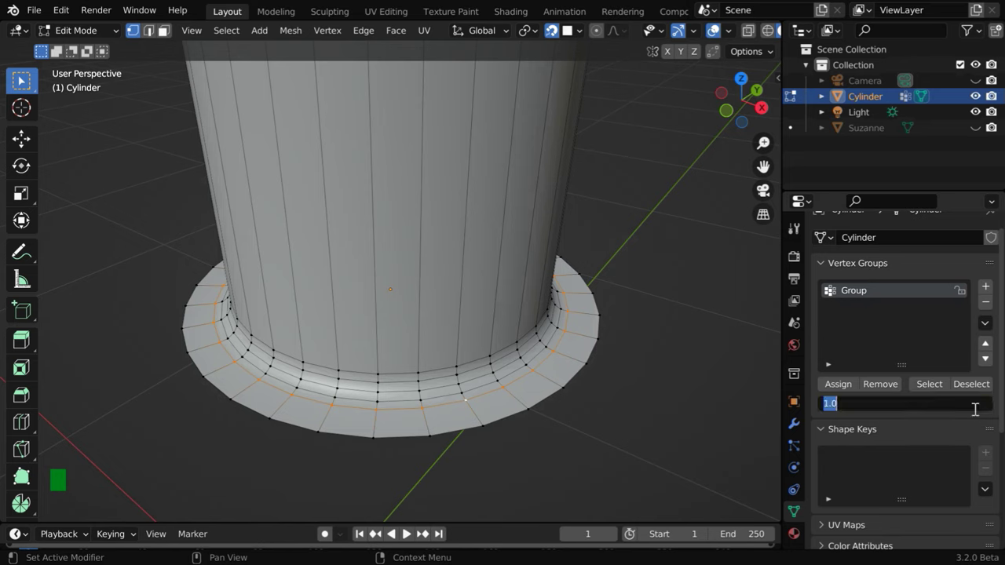
pyautogui.write('0.8')
pyautogui.press('Return')
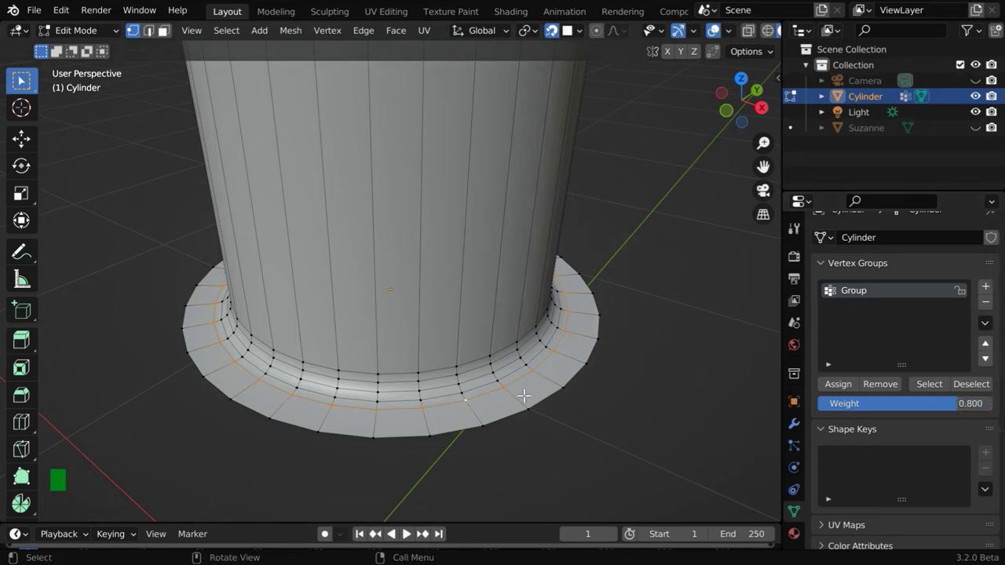
pyautogui.keyDown('alt'); pyautogui.keyDown('shift'); pyautogui.click(422, 401); pyautogui.keyUp('shift'); pyautogui.keyUp('alt')
pyautogui.keyDown('alt'); pyautogui.keyDown('shift'); pyautogui.click(420, 397); pyautogui.keyUp('shift'); pyautogui.keyUp('alt')
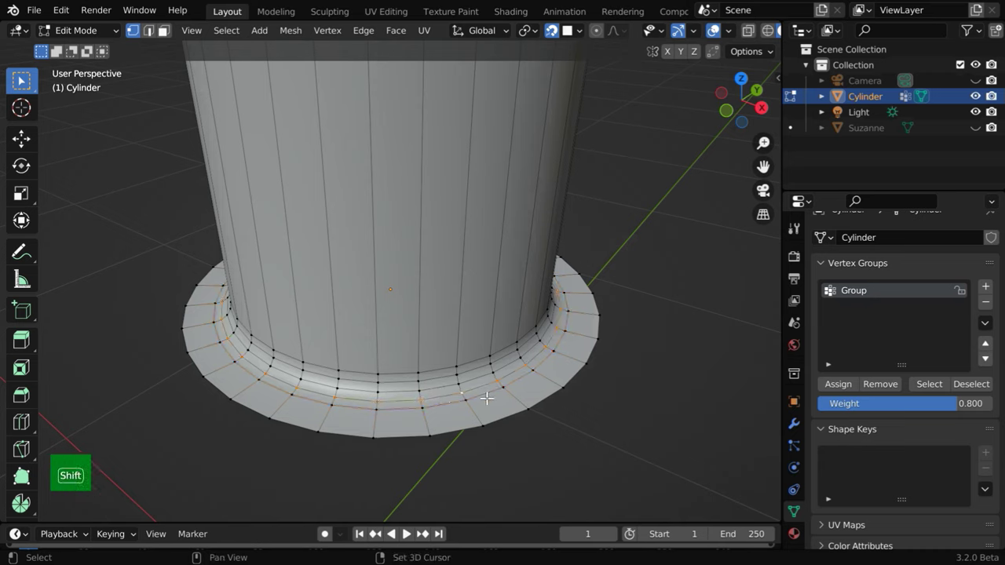
pyautogui.click(968, 404)
pyautogui.write('.6')
pyautogui.press('Return')
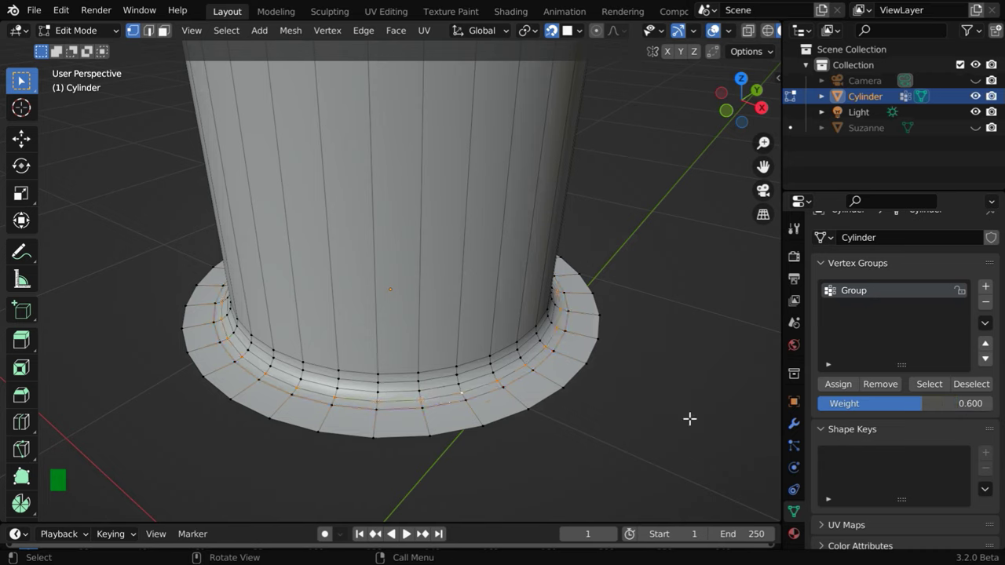
# Assign the next edge loop up to Group with weight 0.4.
pyautogui.keyDown('alt'); pyautogui.keyDown('shift'); pyautogui.click(440, 385); pyautogui.keyUp('shift'); pyautogui.keyUp('alt')
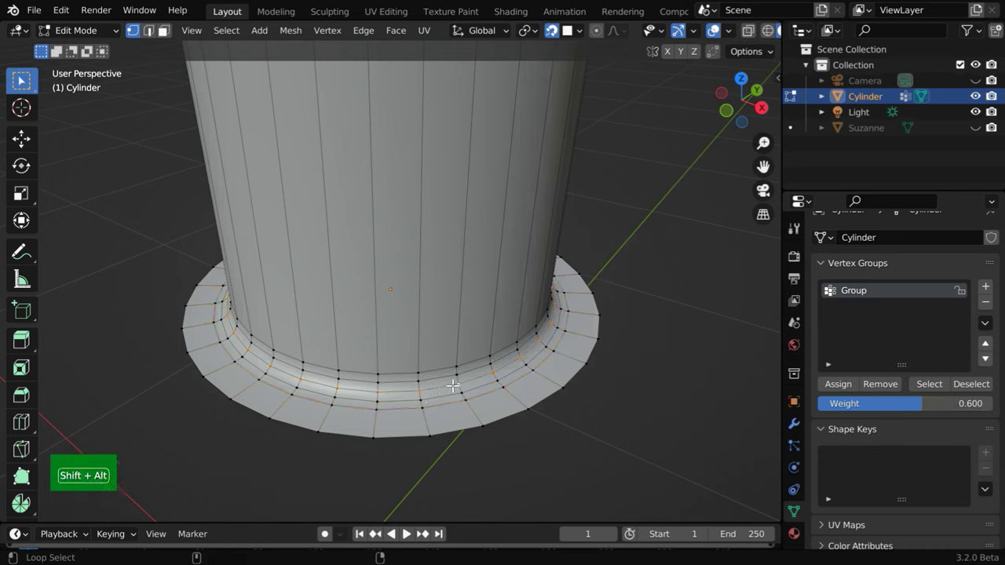
pyautogui.click(969, 402)
pyautogui.press('BackSpace')
pyautogui.write('.4')
pyautogui.press('Return')
pyautogui.click(837, 384)
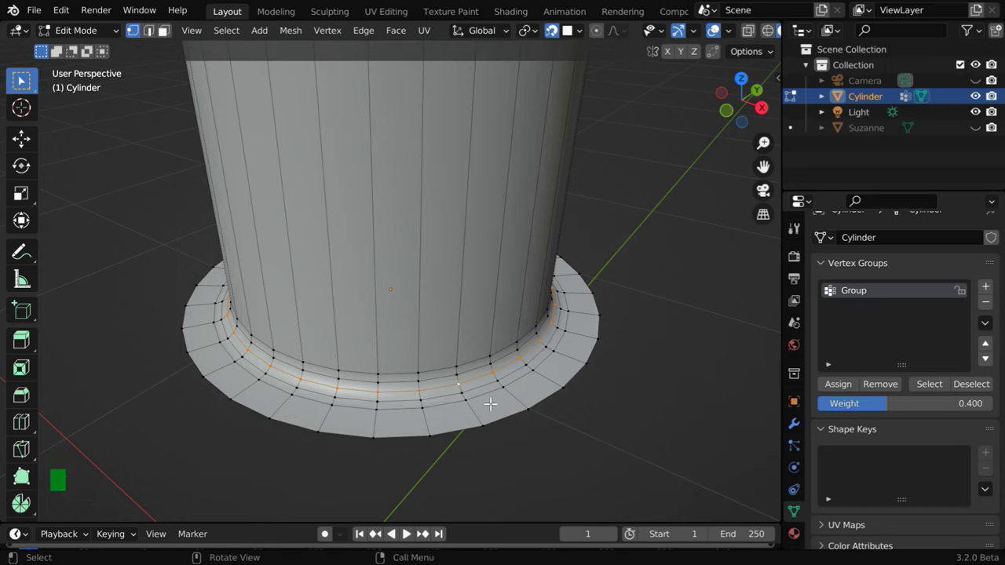
# Assign the following edge loop up to Group with weight 0.2.
pyautogui.keyDown('alt'); pyautogui.keyDown('shift'); pyautogui.click(459, 375); pyautogui.keyUp('shift'); pyautogui.keyUp('alt')
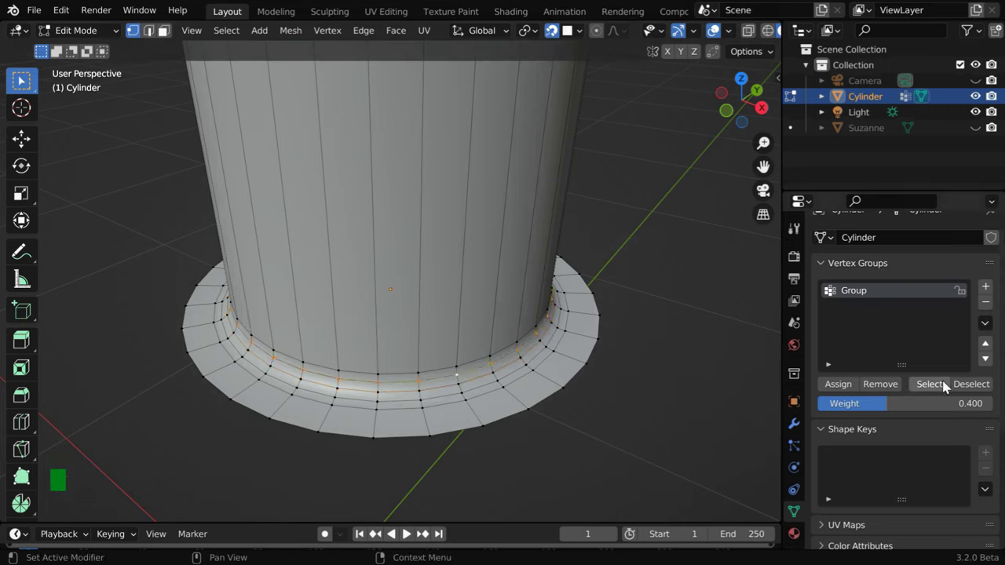
pyautogui.click(966, 403)
pyautogui.write('.2')
pyautogui.press('Return')
pyautogui.click(836, 384)
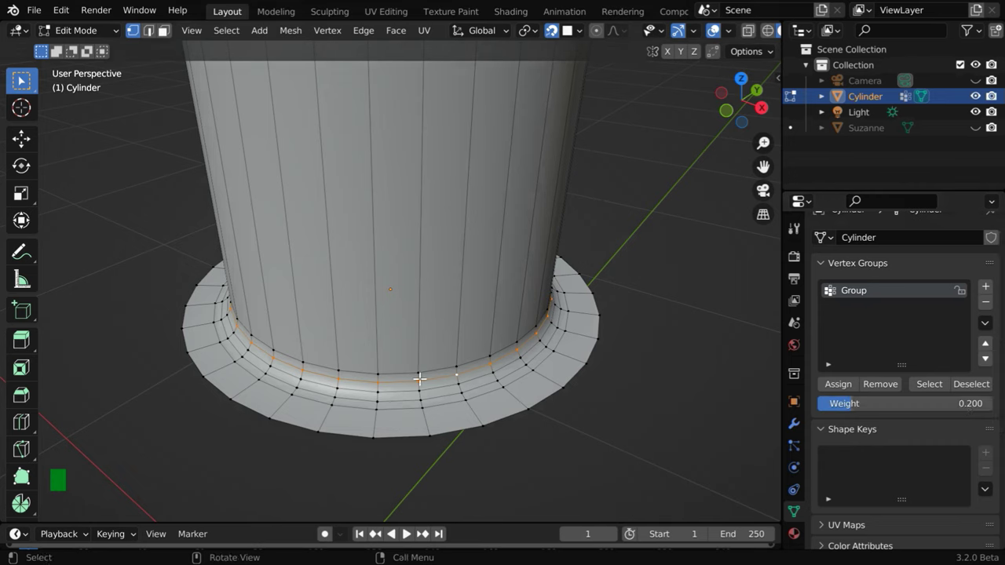
# Assign the cylinder's wall edges at weight 0, then select all Group vertices.
pyautogui.keyDown('alt'); pyautogui.keyDown('shift'); pyautogui.click(453, 369); pyautogui.keyUp('shift'); pyautogui.keyUp('alt')
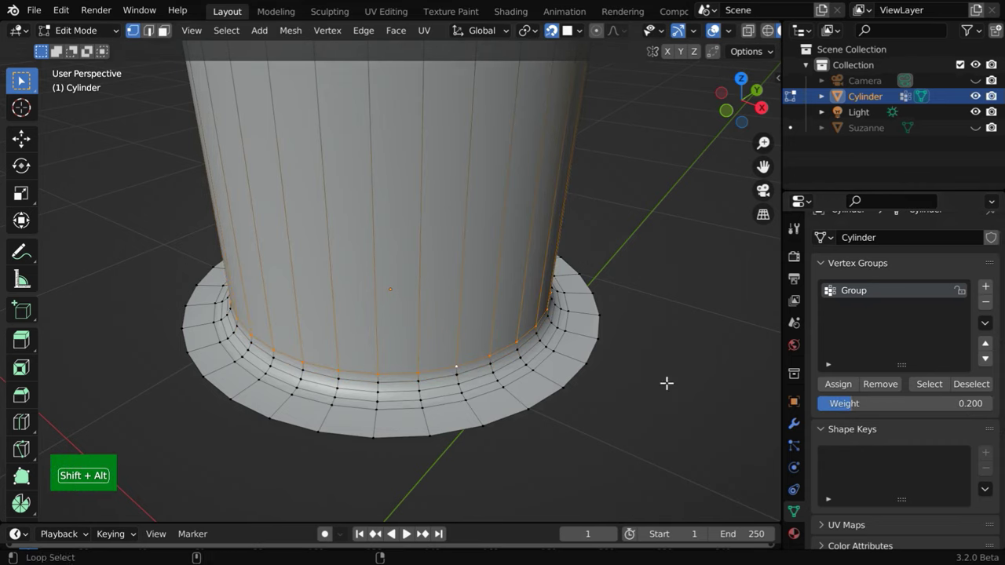
pyautogui.click(970, 403)
pyautogui.write('0')
pyautogui.press('Return')
pyautogui.click(837, 384)
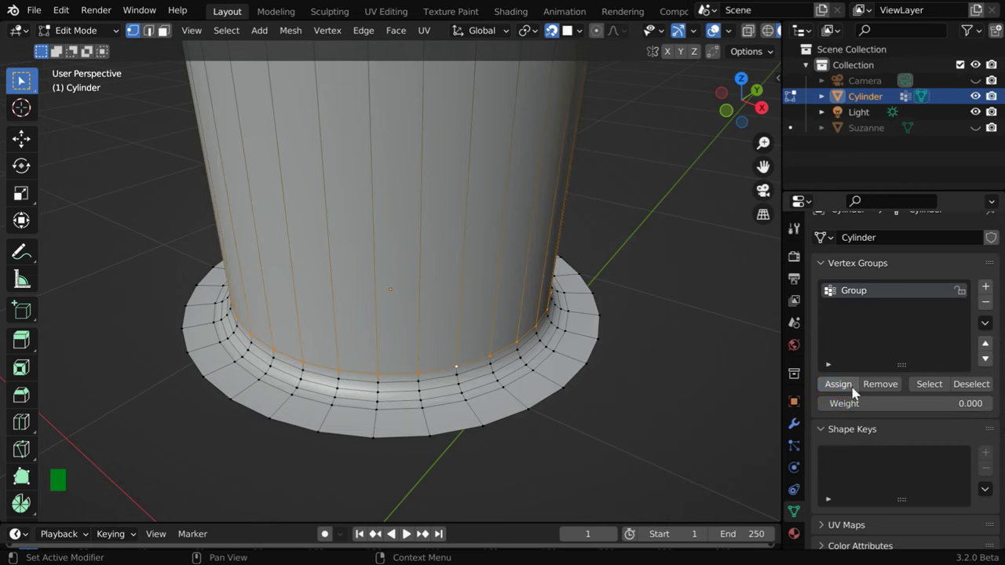
pyautogui.click(928, 383)
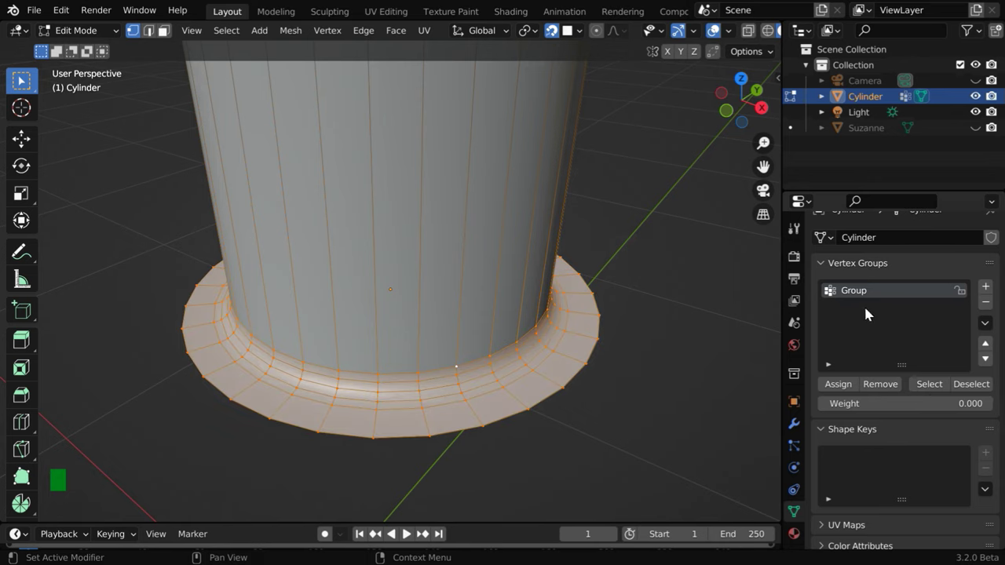
# Switch to Object Mode, unhide Suzanne in the Outliner, and move the cylinder onto her head.
pyautogui.click(78, 30)
pyautogui.click(98, 46)
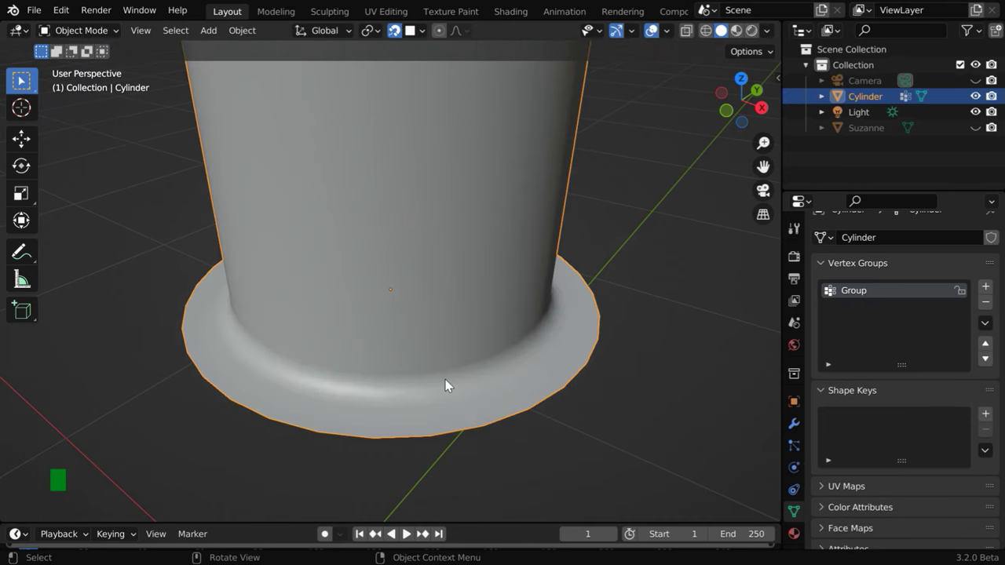
pyautogui.scroll(-5, 445, 380)
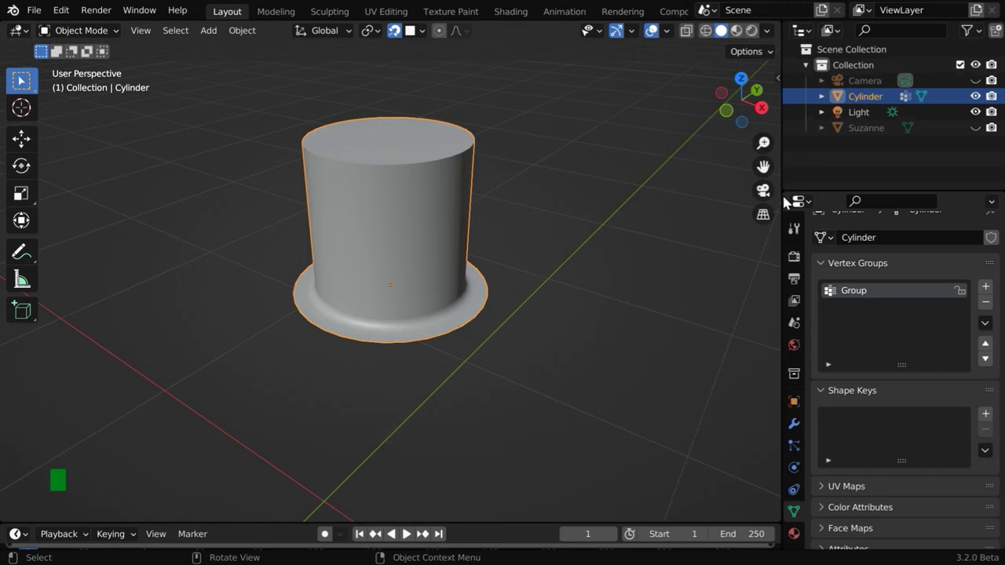
pyautogui.click(975, 128)
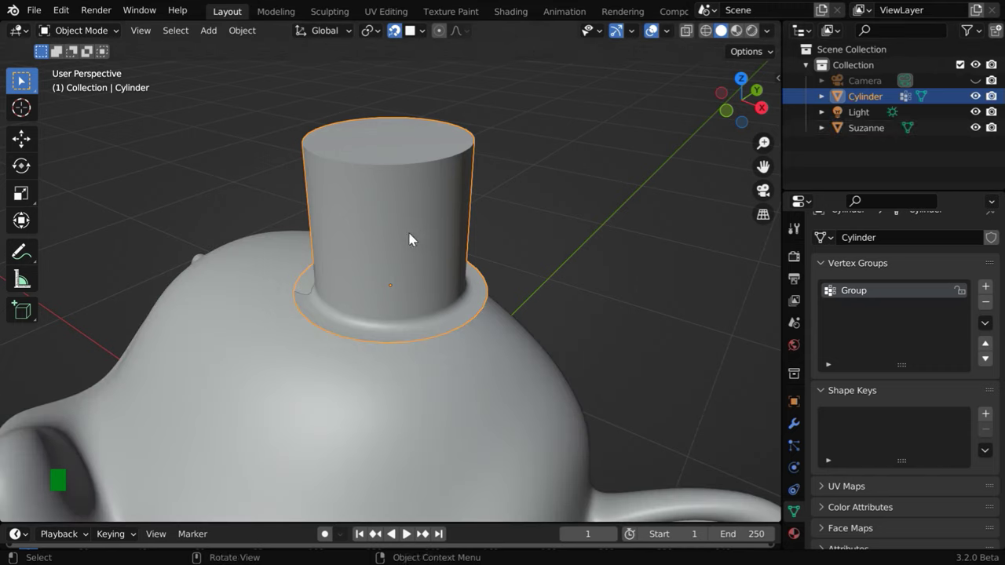
pyautogui.press('g')
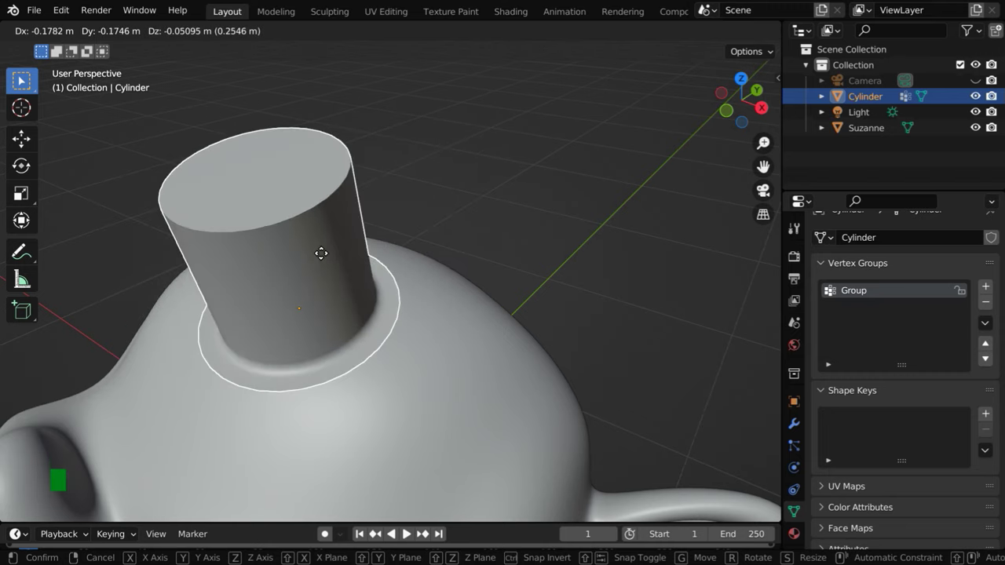
pyautogui.click(348, 259)
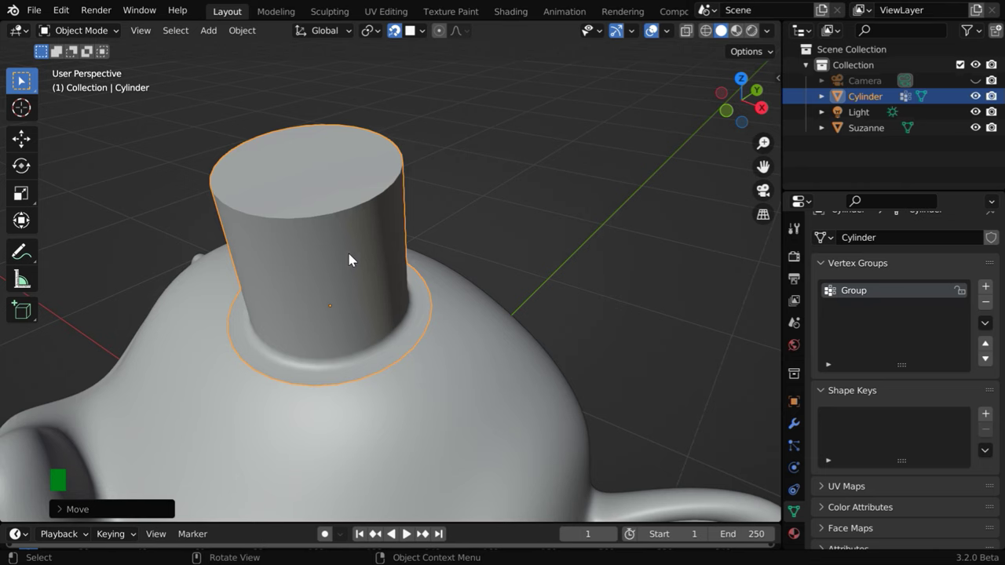
# Add a Shrinkwrap modifier with Target Suzanne and Vertex Group 'Group'.
pyautogui.click(793, 424)
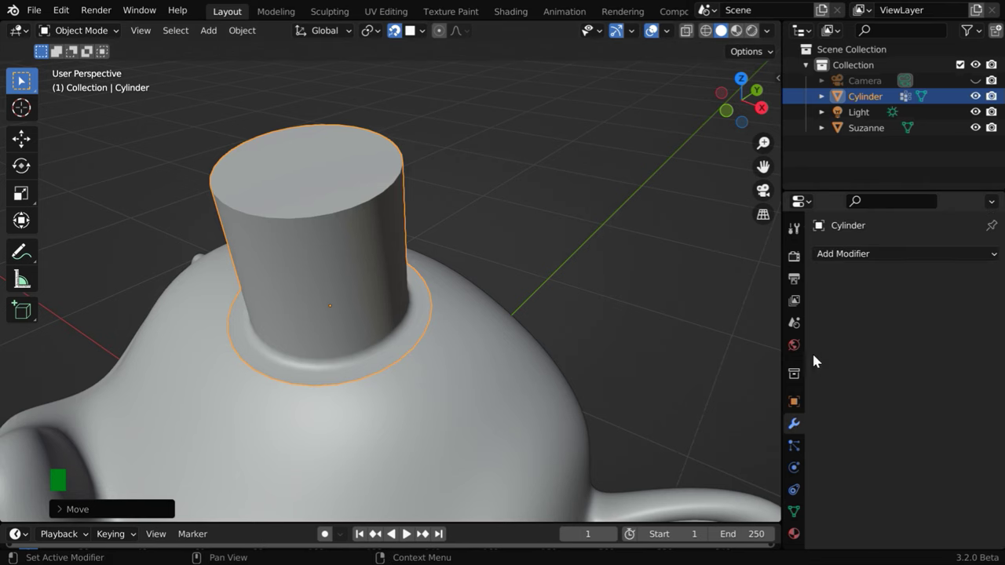
pyautogui.click(872, 256)
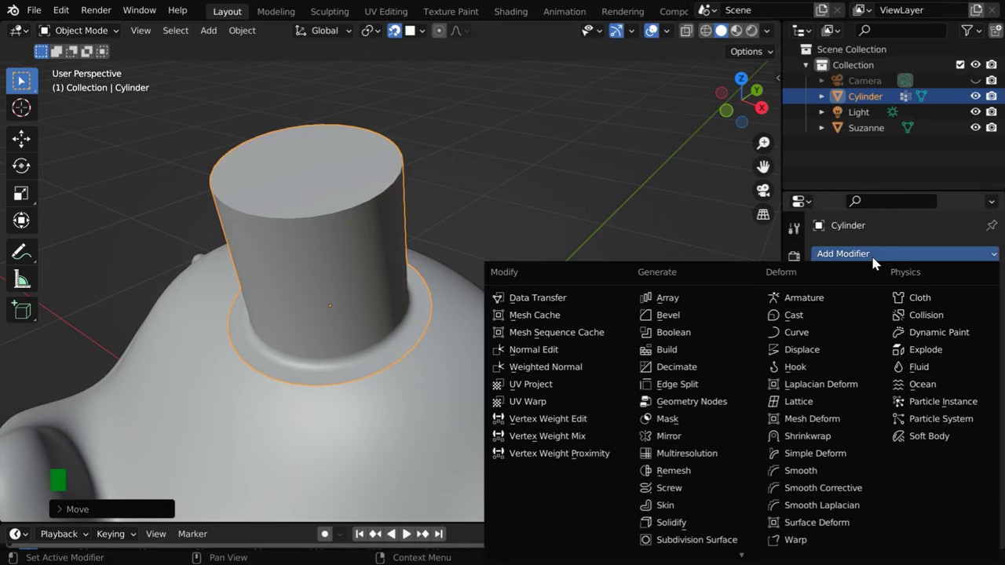
pyautogui.click(820, 437)
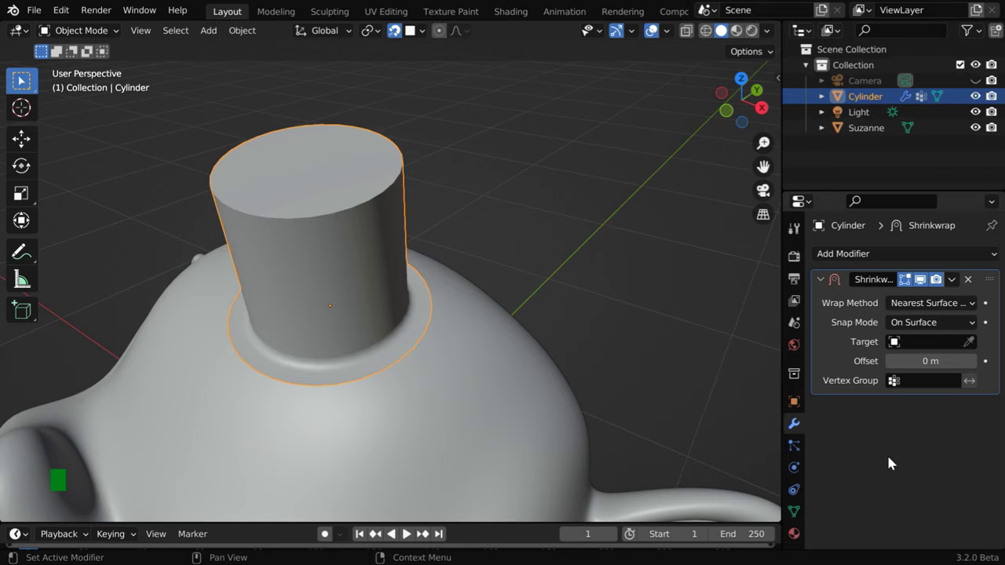
pyautogui.click(898, 341)
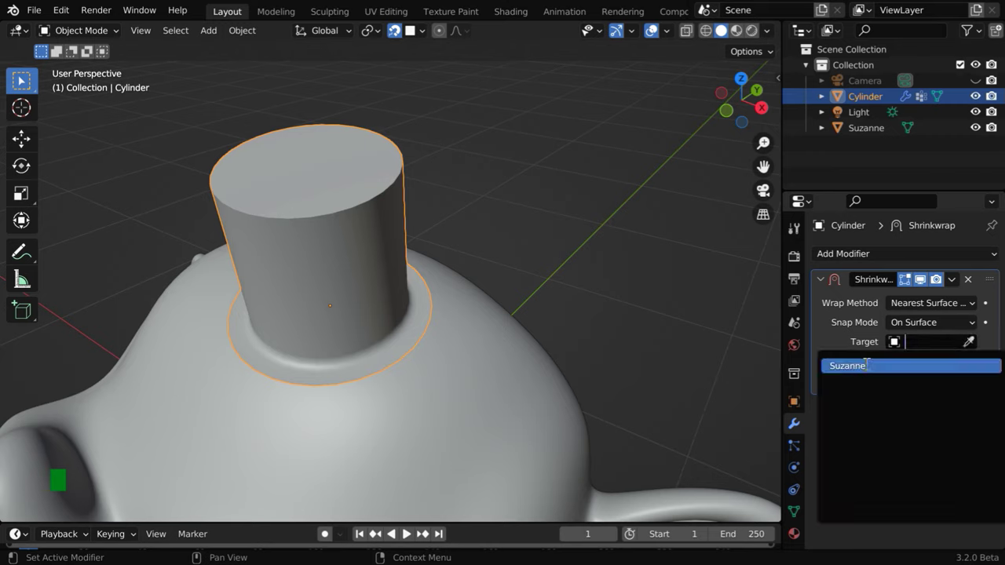
pyautogui.click(866, 365)
pyautogui.click(893, 380)
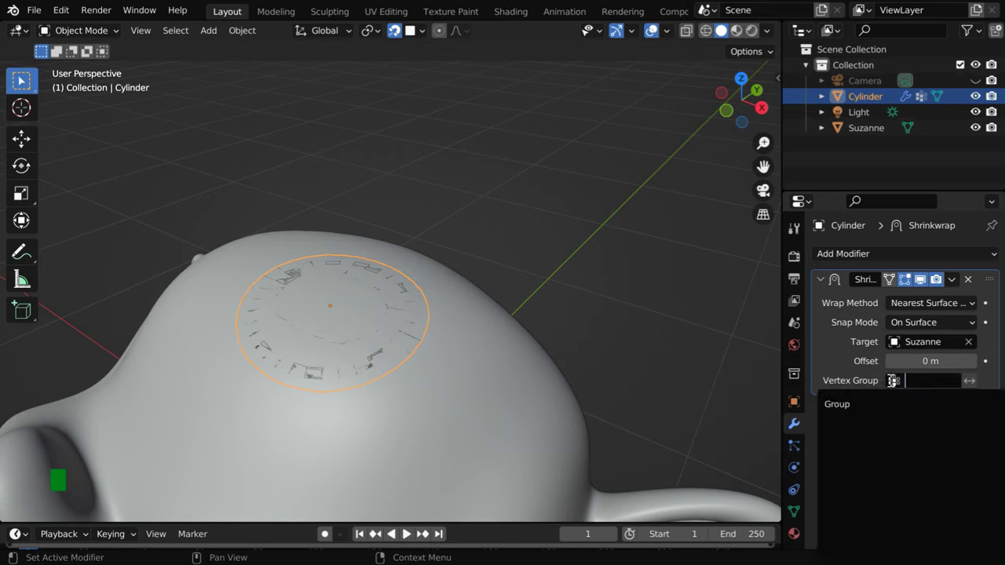
pyautogui.click(843, 405)
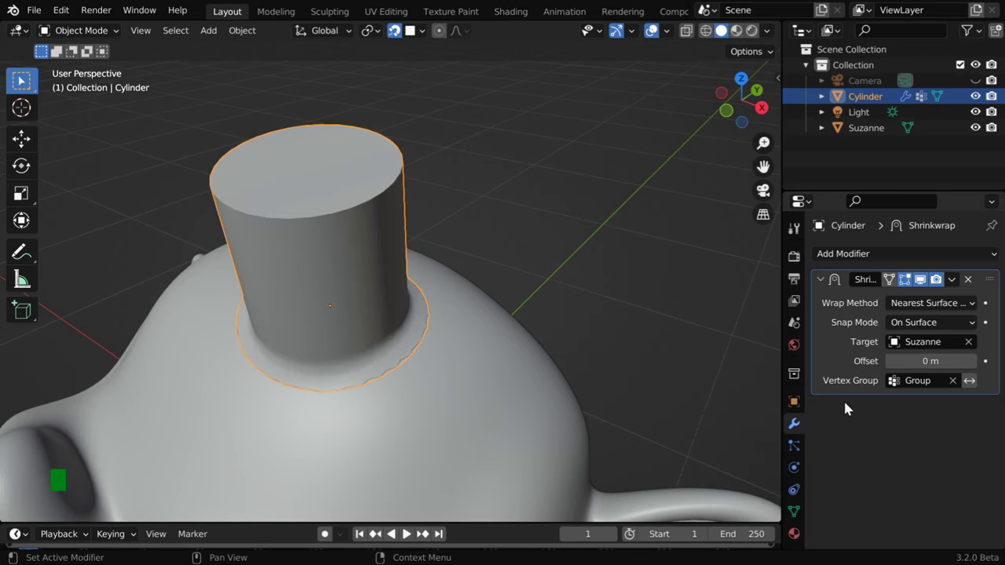
pyautogui.click(585, 357)
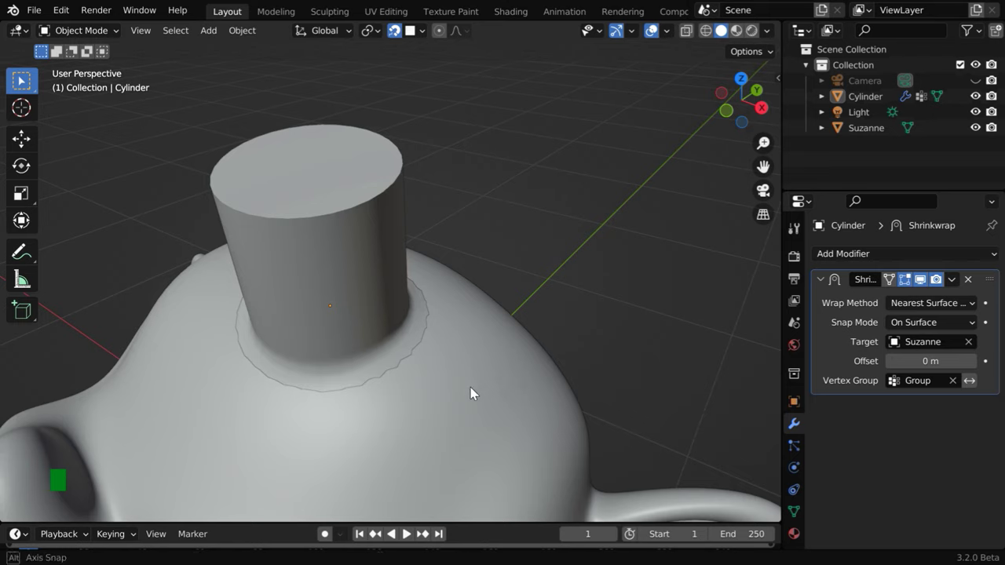
pyautogui.moveTo(471, 395); pyautogui.dragTo(477, 369, button='middle')
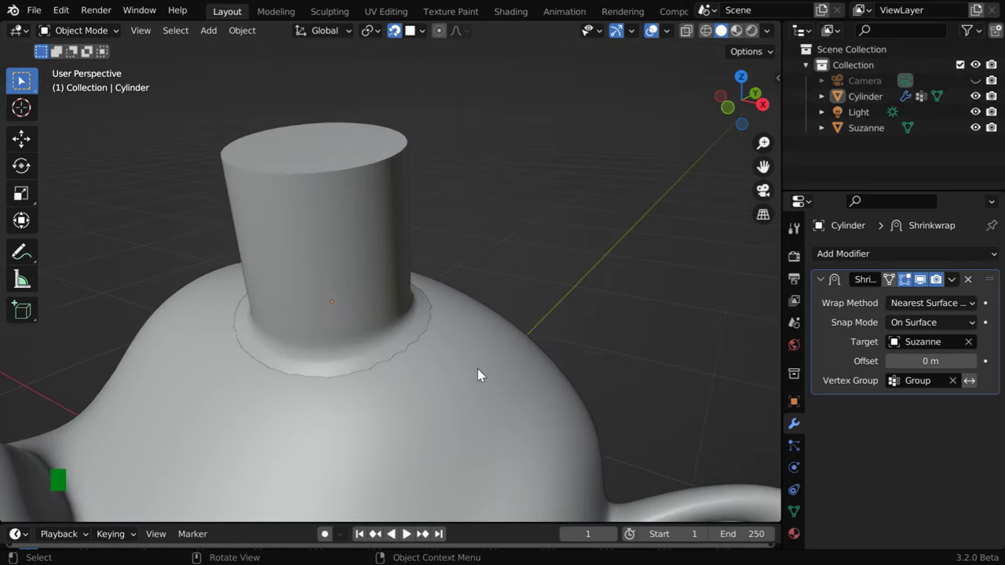
# Switch the viewport to Material Preview shading and orbit around the head.
pyautogui.click(736, 31)
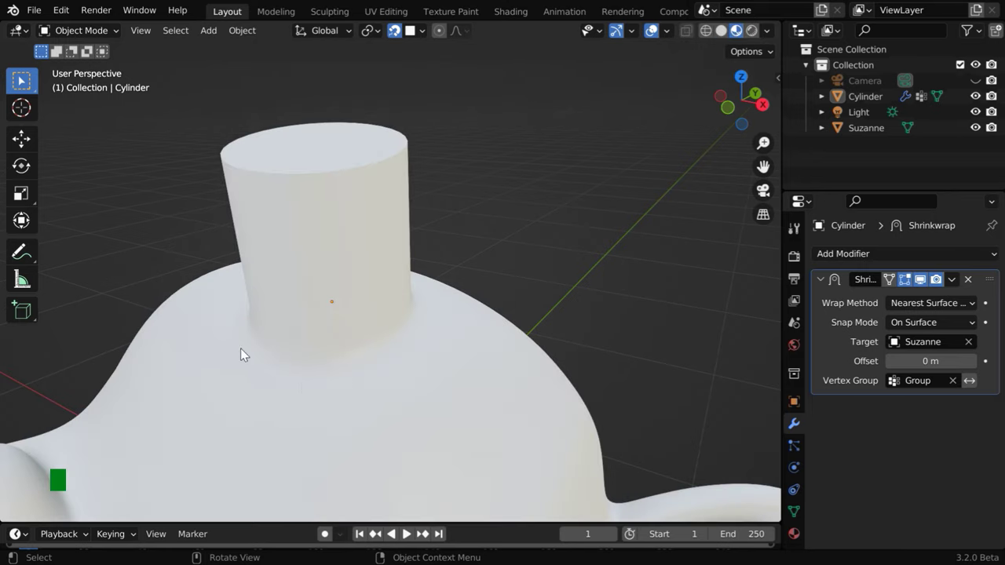
pyautogui.moveTo(367, 395); pyautogui.dragTo(370, 371, button='middle')
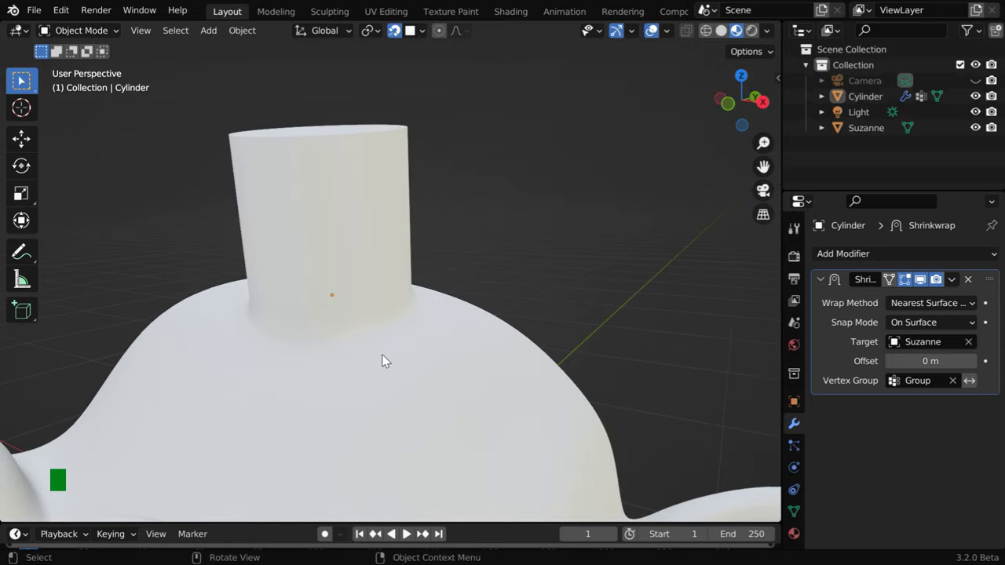
# Assign Copper Material to the cylinder.
pyautogui.click(374, 225)
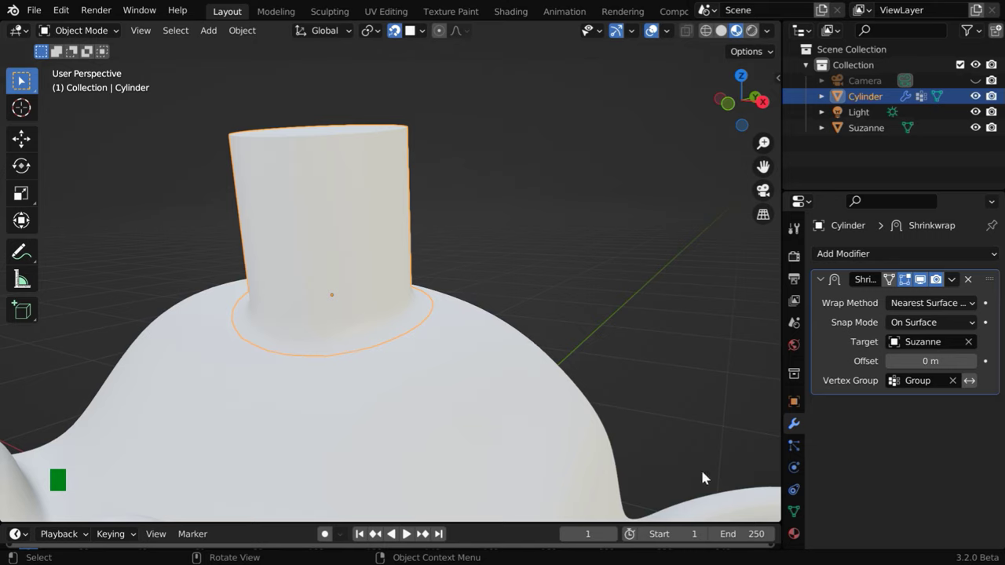
pyautogui.click(793, 533)
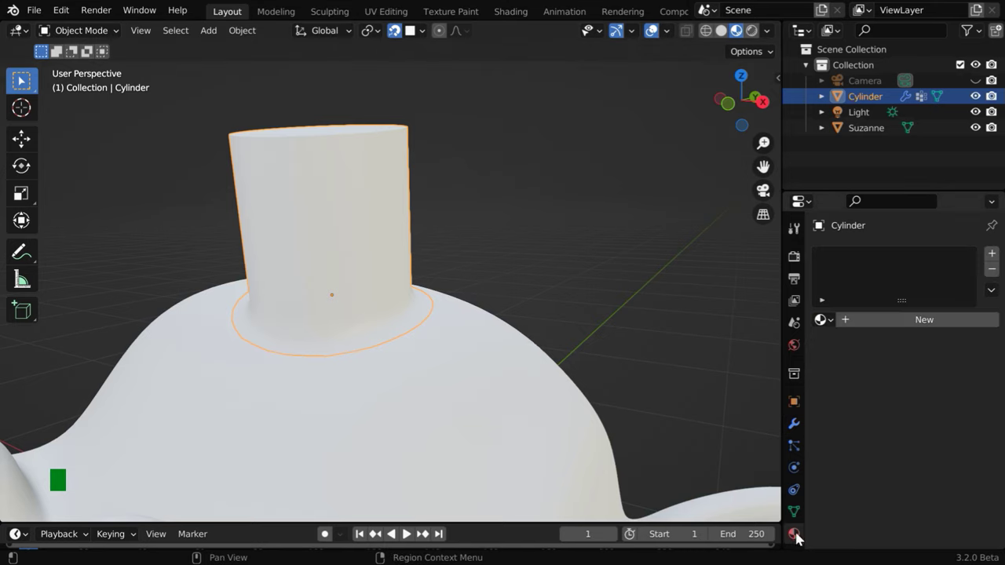
pyautogui.click(824, 321)
pyautogui.click(729, 343)
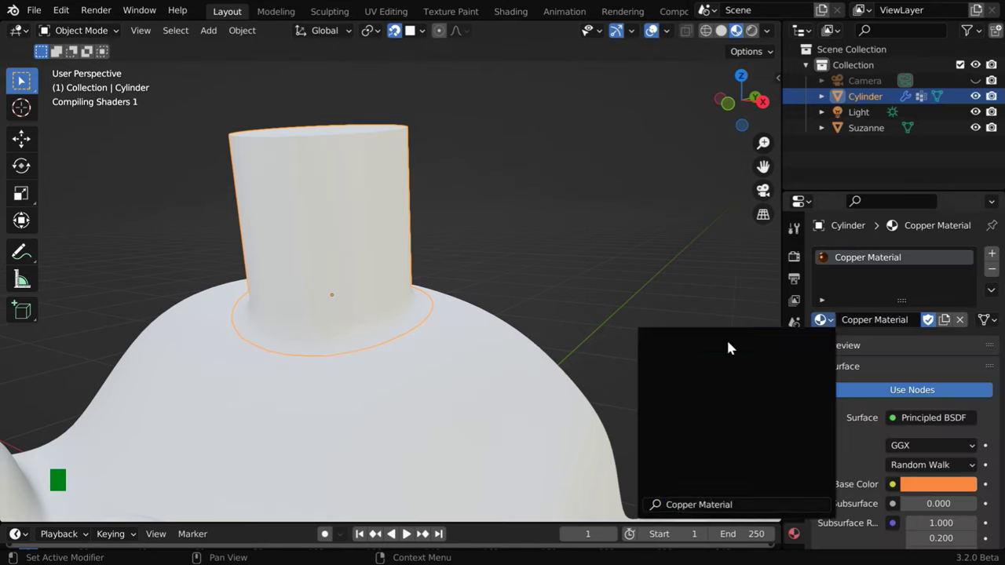
# Assign Copper Material to Suzanne as well.
pyautogui.click(532, 437)
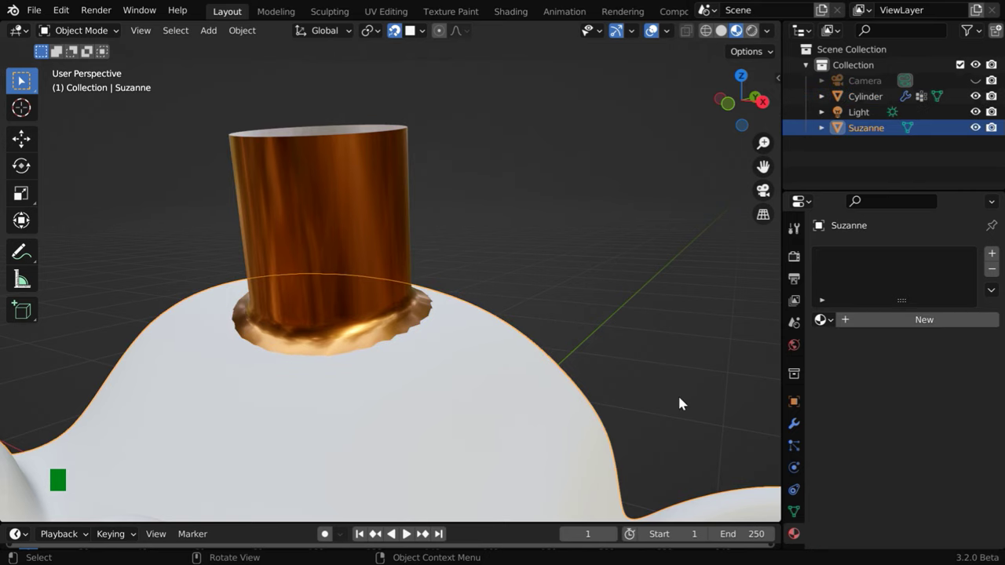
pyautogui.click(822, 320)
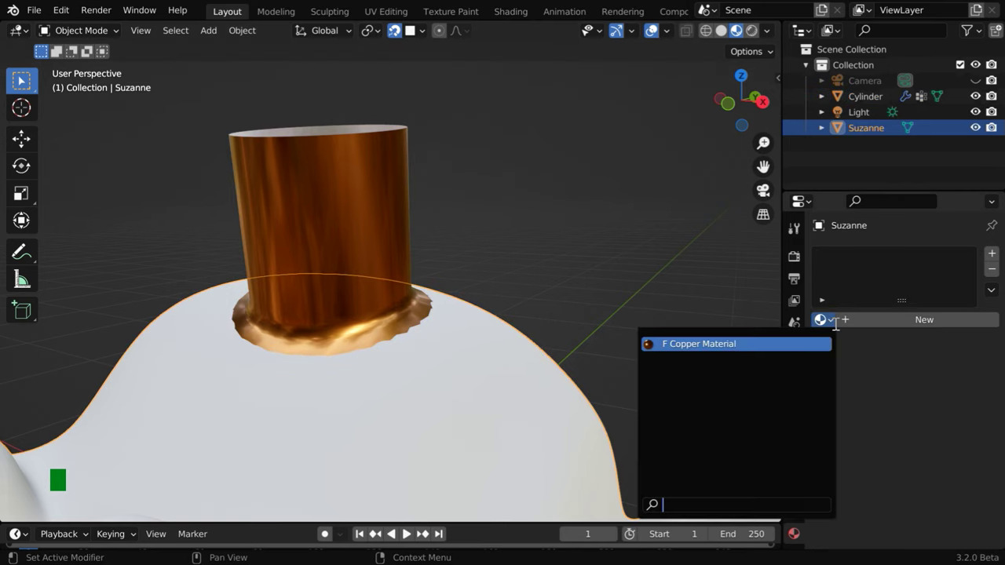
pyautogui.click(742, 344)
pyautogui.click(634, 307)
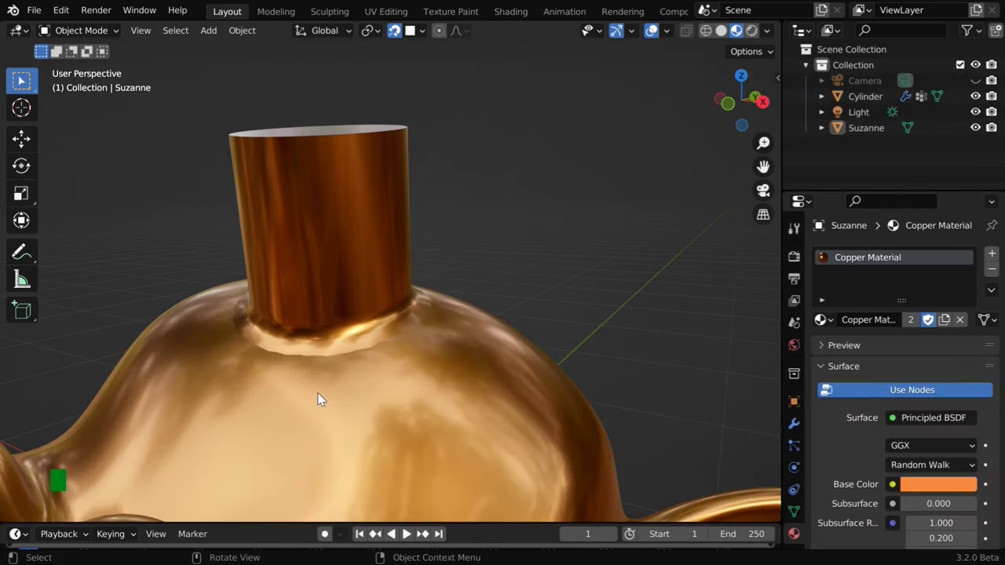
pyautogui.moveTo(354, 419); pyautogui.dragTo(390, 411, button='middle')
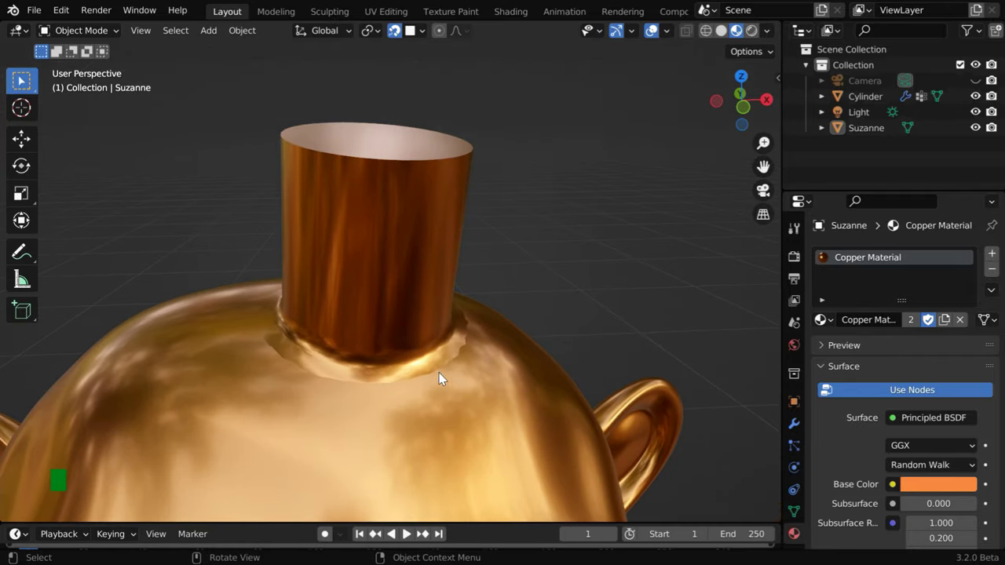
# Add a Data Transfer modifier to the cylinder with Suzanne as the source.
pyautogui.click(416, 292)
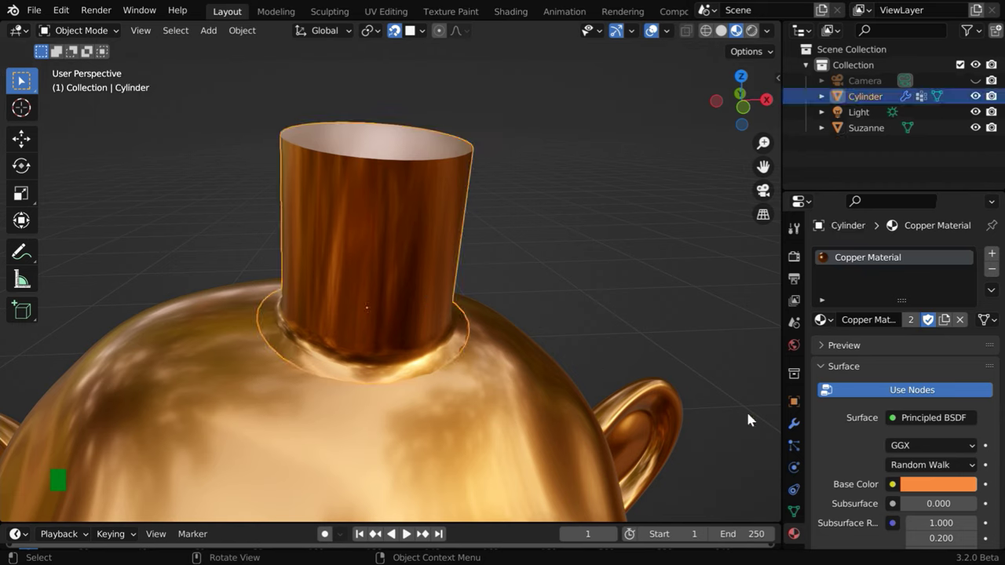
pyautogui.click(793, 423)
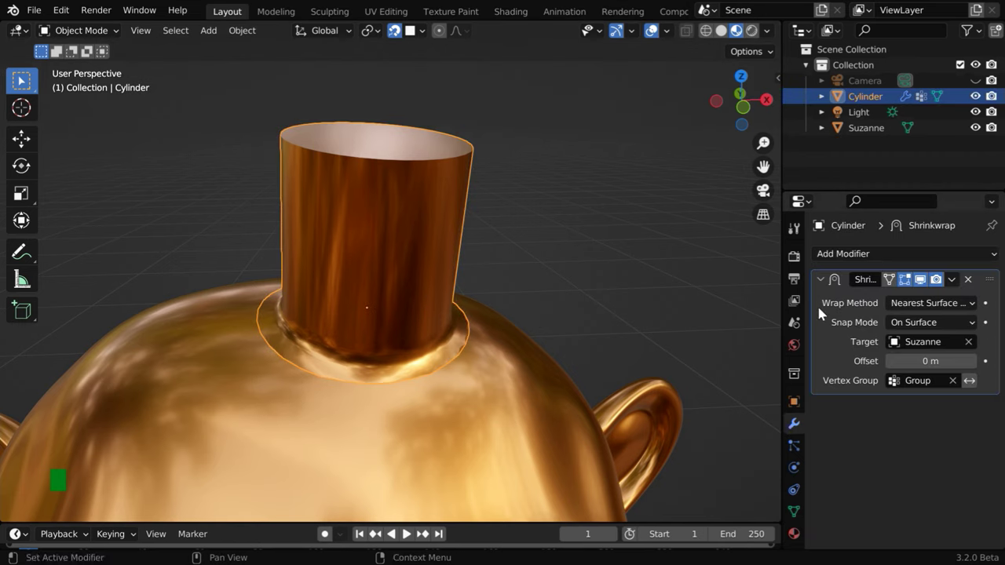
pyautogui.click(820, 279)
pyautogui.click(838, 255)
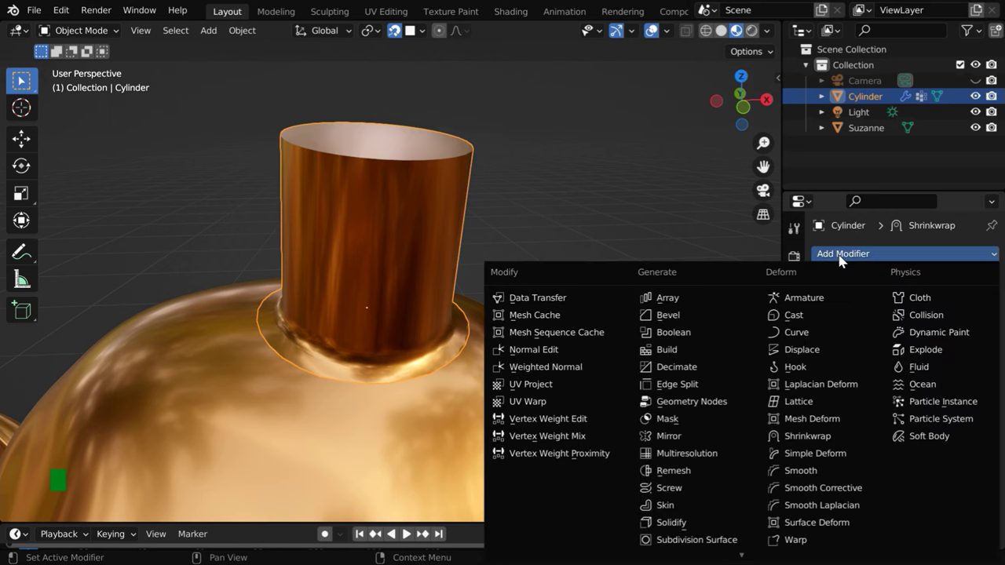
pyautogui.click(576, 297)
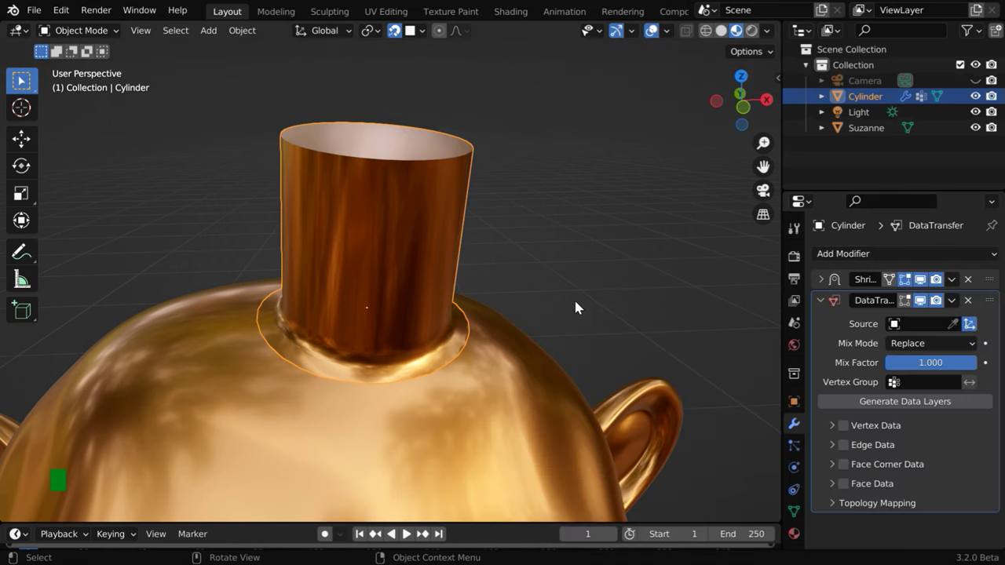
pyautogui.click(894, 325)
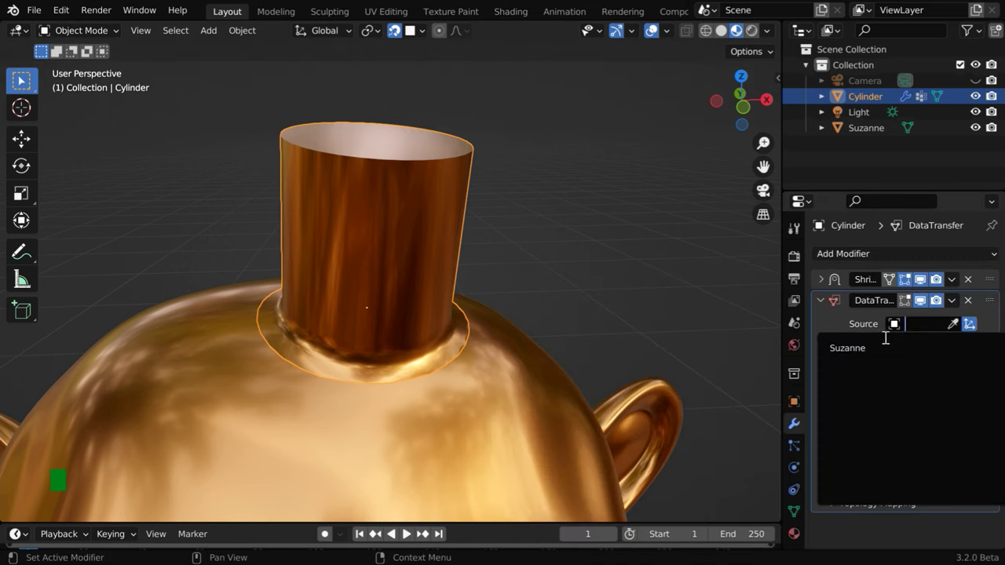
pyautogui.click(859, 350)
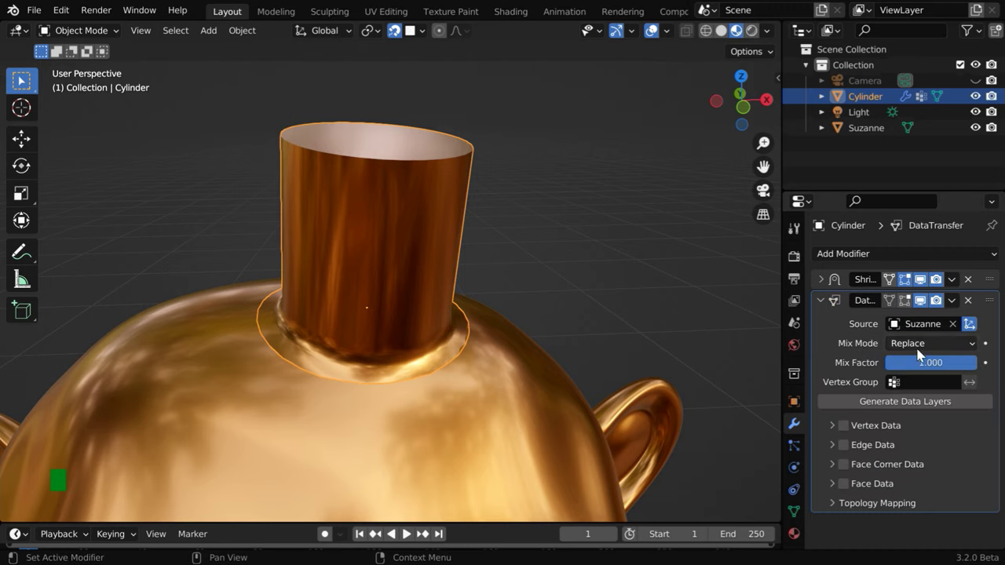
# Limit the transfer to vertex group 'Group' and enable Face Corner Data Custom Normals.
pyautogui.click(900, 383)
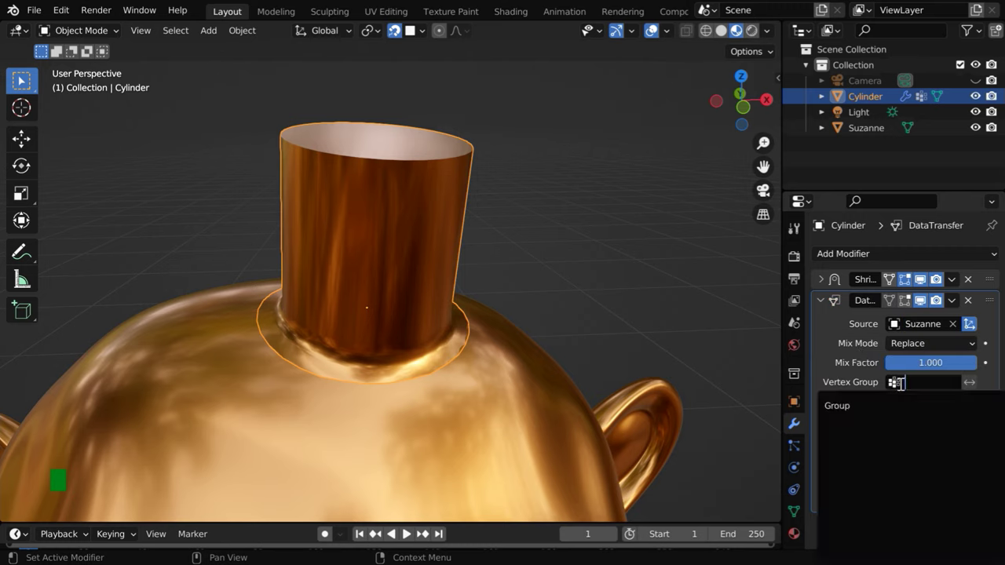
pyautogui.click(853, 406)
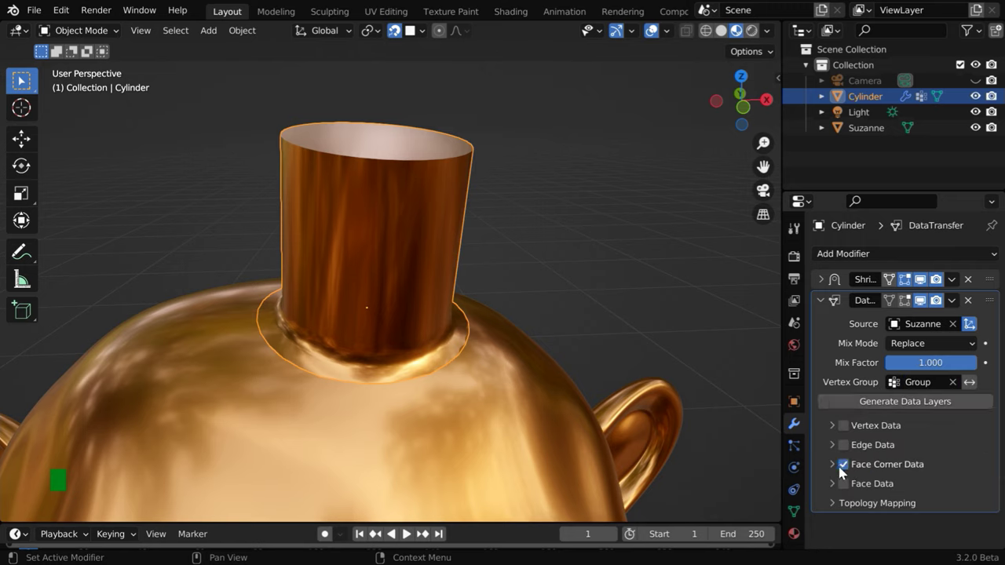
pyautogui.click(835, 466)
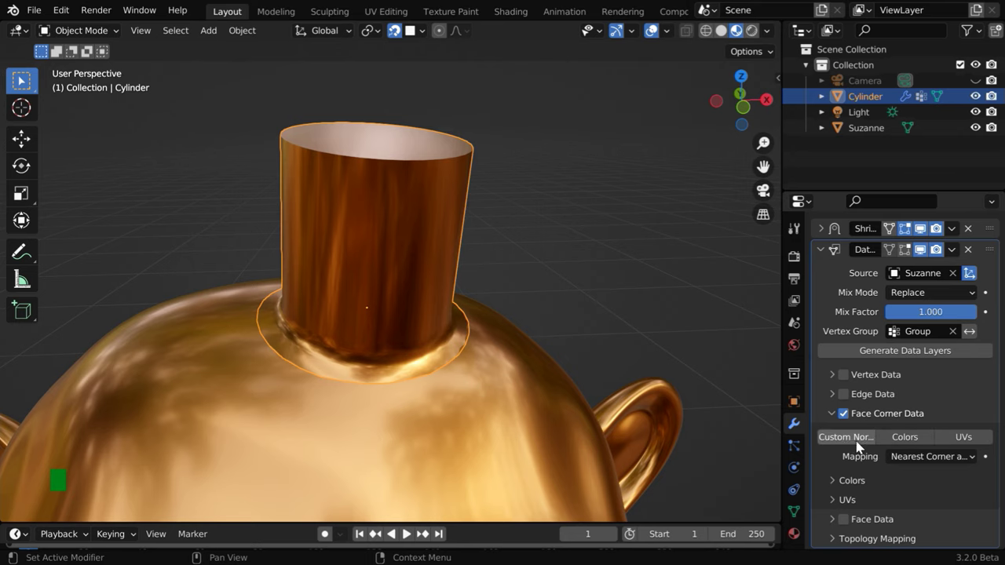
pyautogui.click(846, 437)
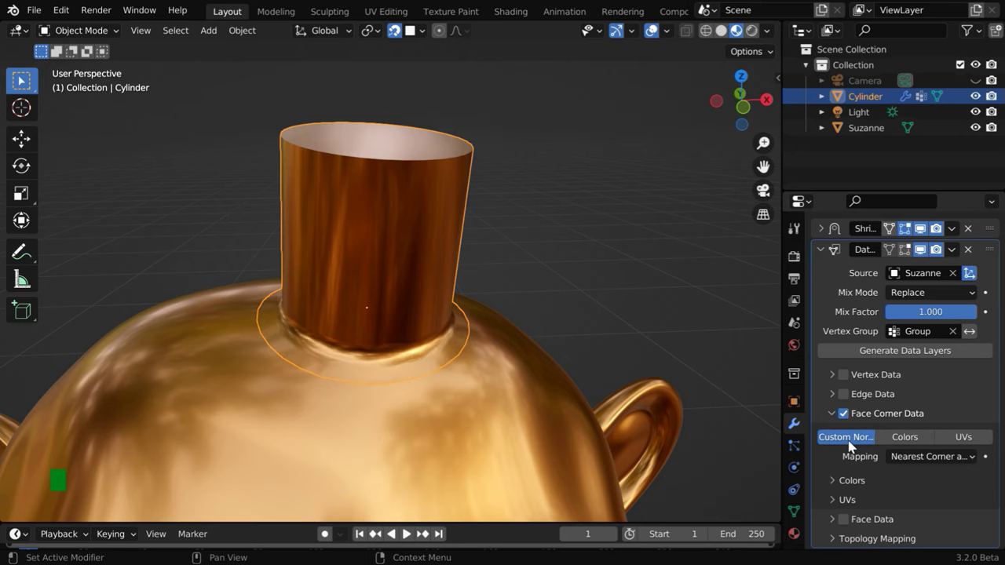
pyautogui.click(559, 336)
pyautogui.moveTo(432, 417); pyautogui.dragTo(460, 407, button='middle')
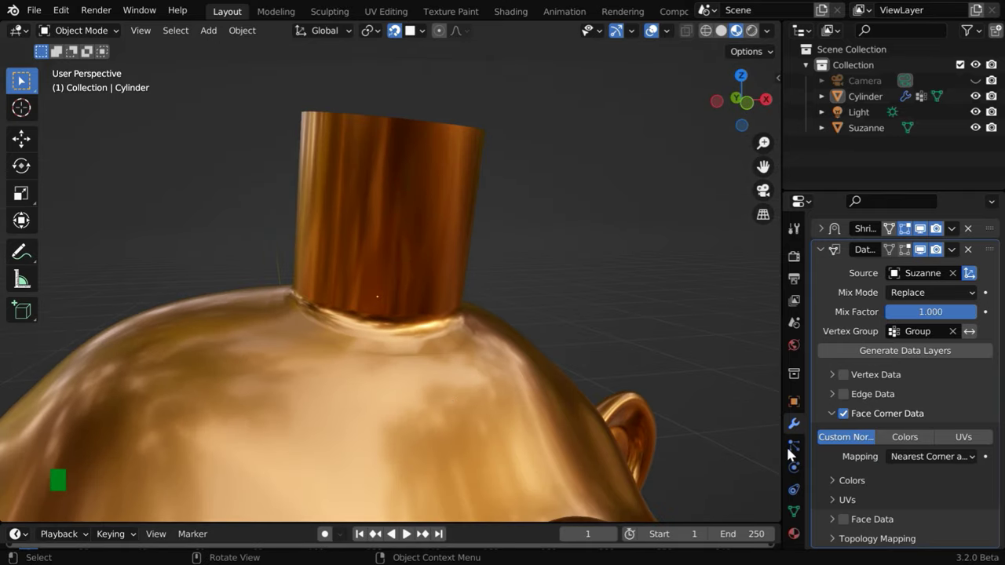
# Turn on Auto Smooth in the cylinder's Normals settings.
pyautogui.click(794, 511)
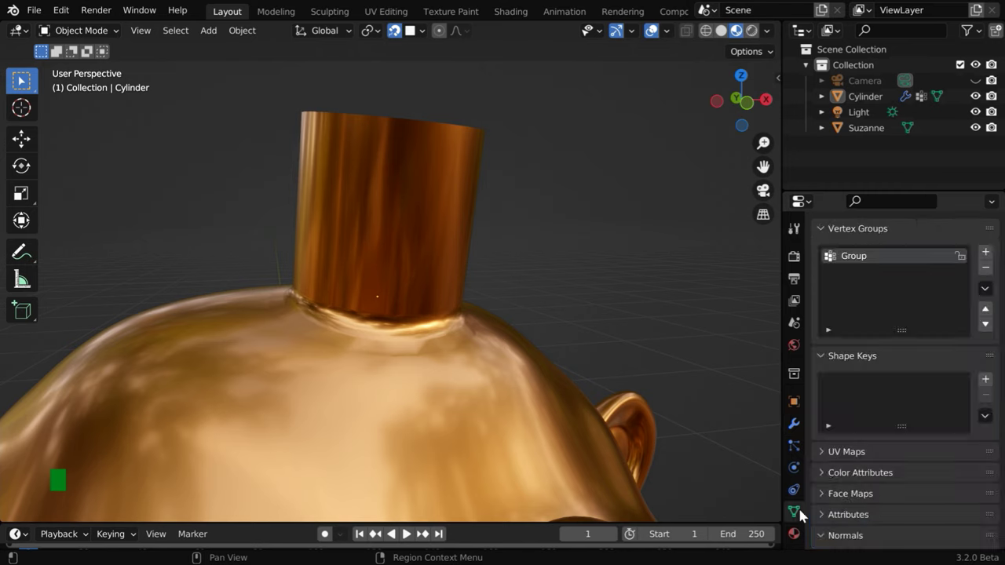
pyautogui.scroll(-2, 877, 499)
pyautogui.click(879, 495)
pyautogui.scroll(-2, 888, 487)
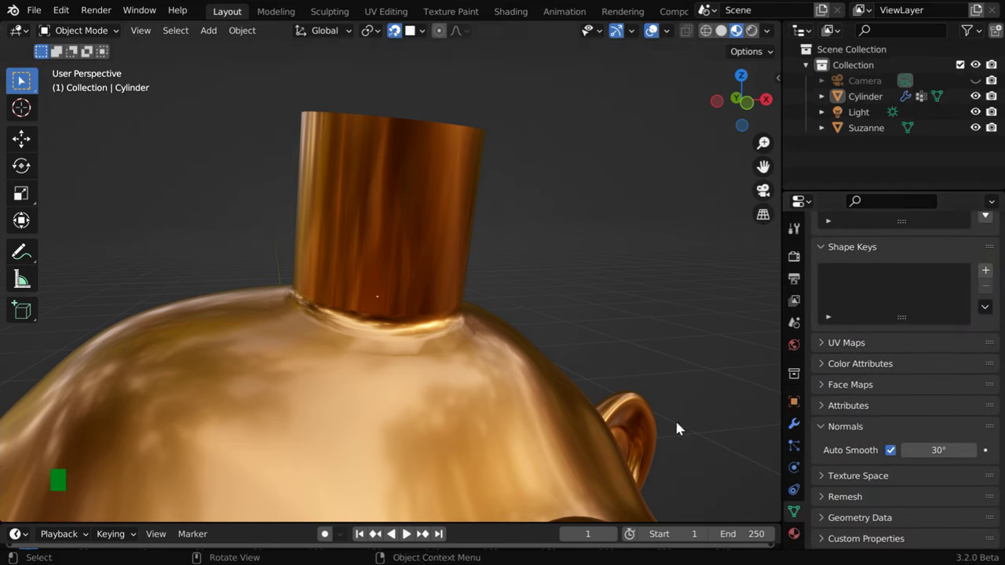
pyautogui.scroll(-3, 400, 389)
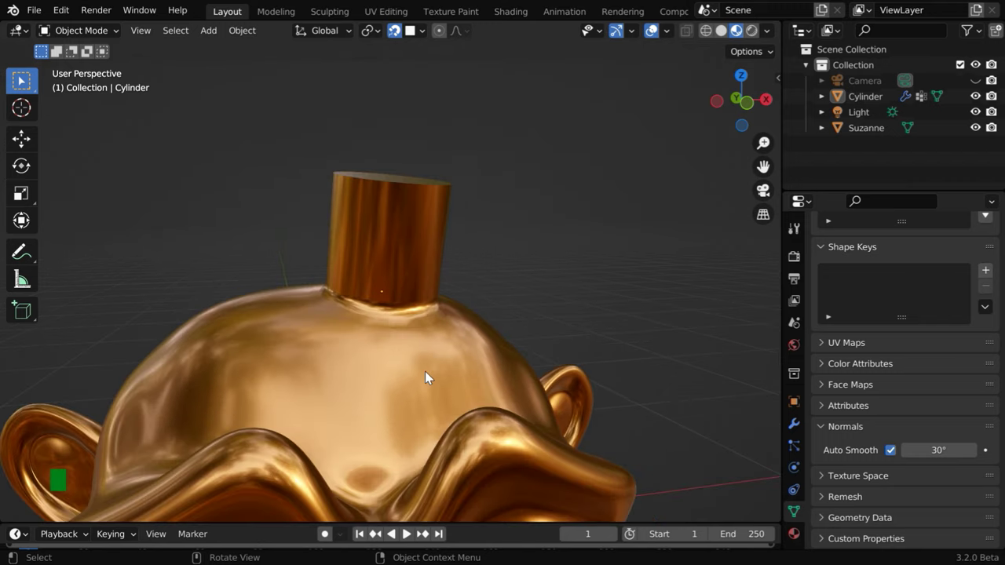
# Add a Subdivision Surface modifier to Suzanne and check the smoothed head from a few angles.
pyautogui.moveTo(426, 377); pyautogui.dragTo(358, 383, button='middle')
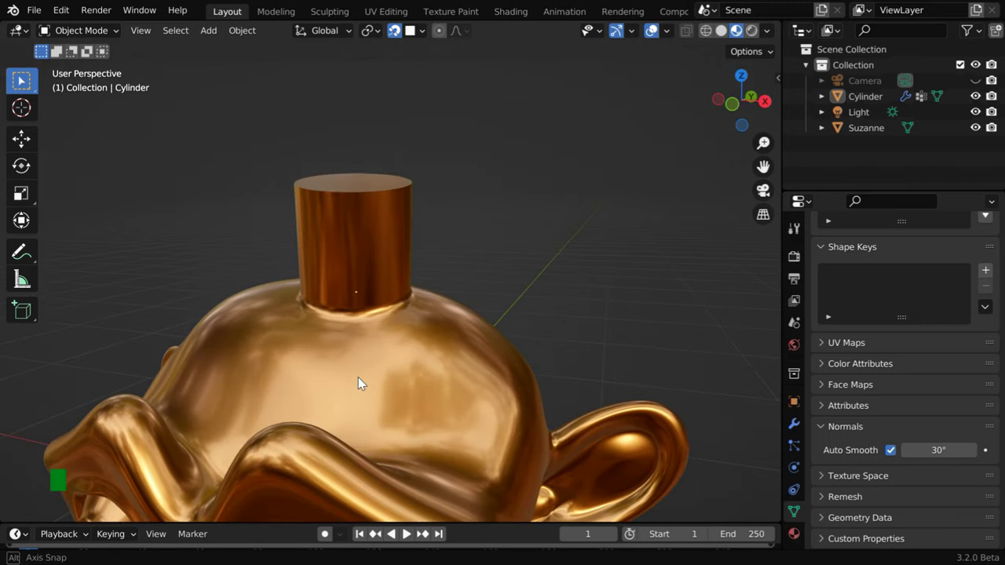
pyautogui.click(390, 389)
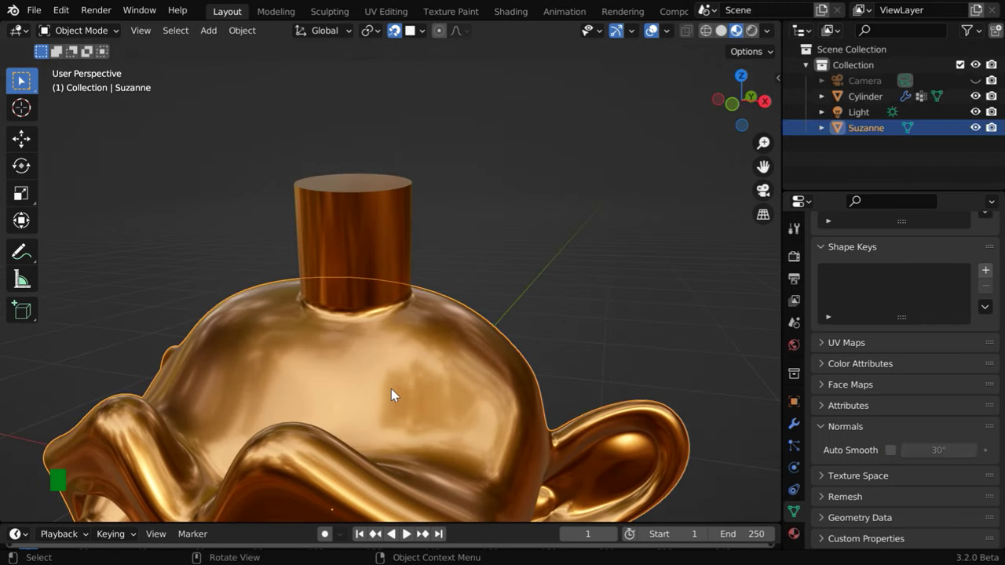
pyautogui.click(792, 424)
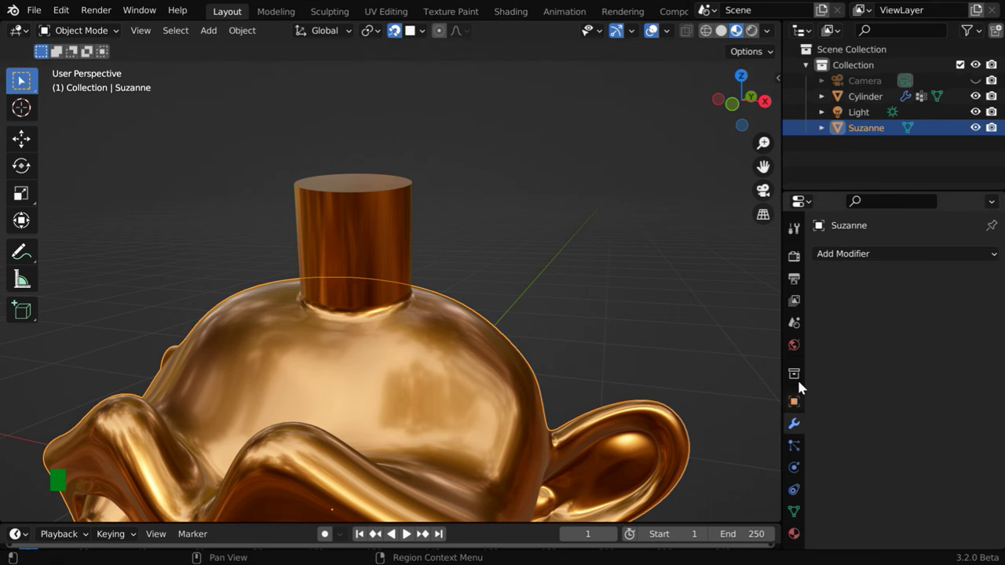
pyautogui.click(843, 254)
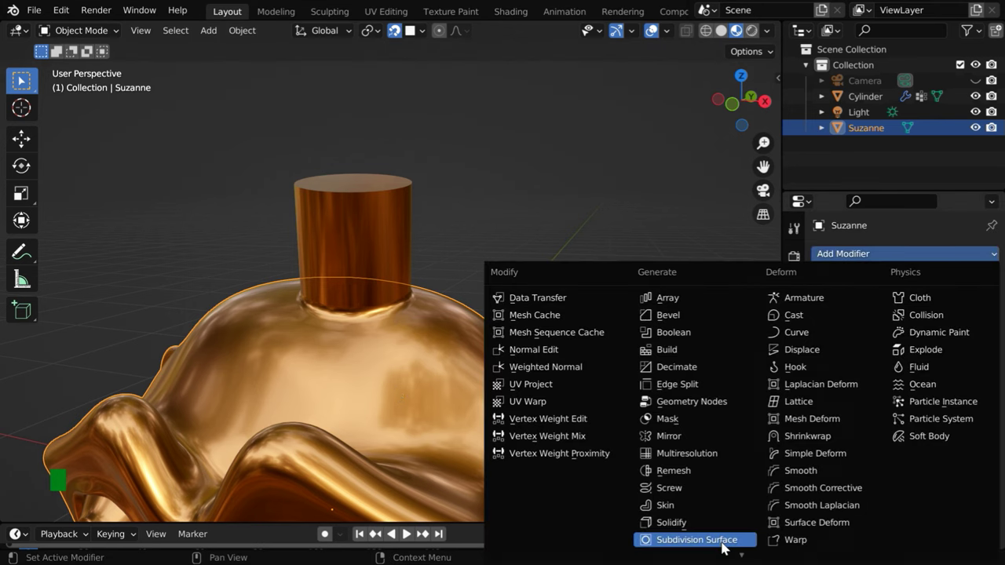
pyautogui.click(696, 539)
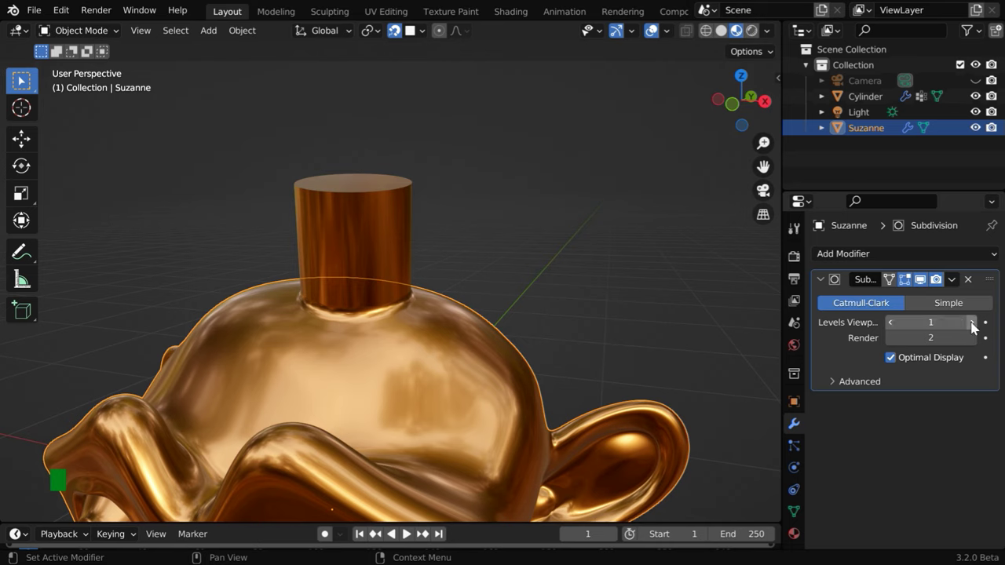
pyautogui.click(529, 289)
pyautogui.moveTo(363, 337); pyautogui.dragTo(406, 321, button='middle')
pyautogui.moveTo(401, 383); pyautogui.dragTo(402, 419, button='middle')
# Move the cylinder onto the left side of Suzanne's head.
pyautogui.click(375, 270)
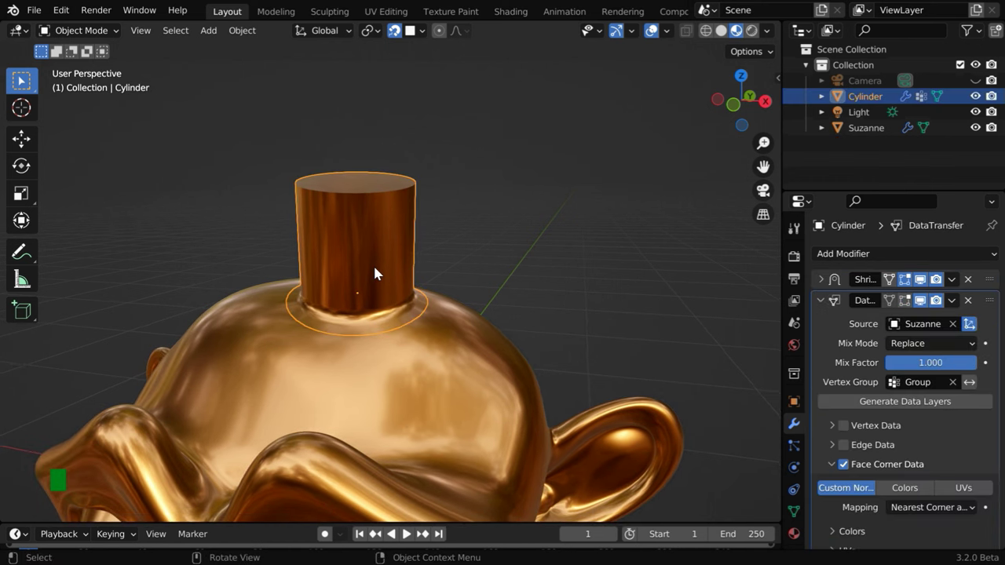
pyautogui.press('g')
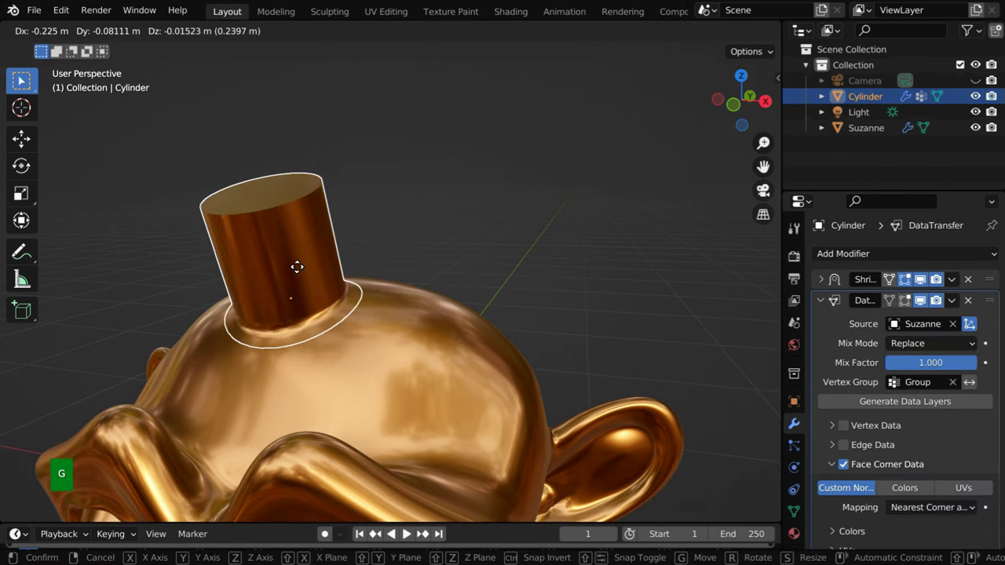
pyautogui.click(239, 285)
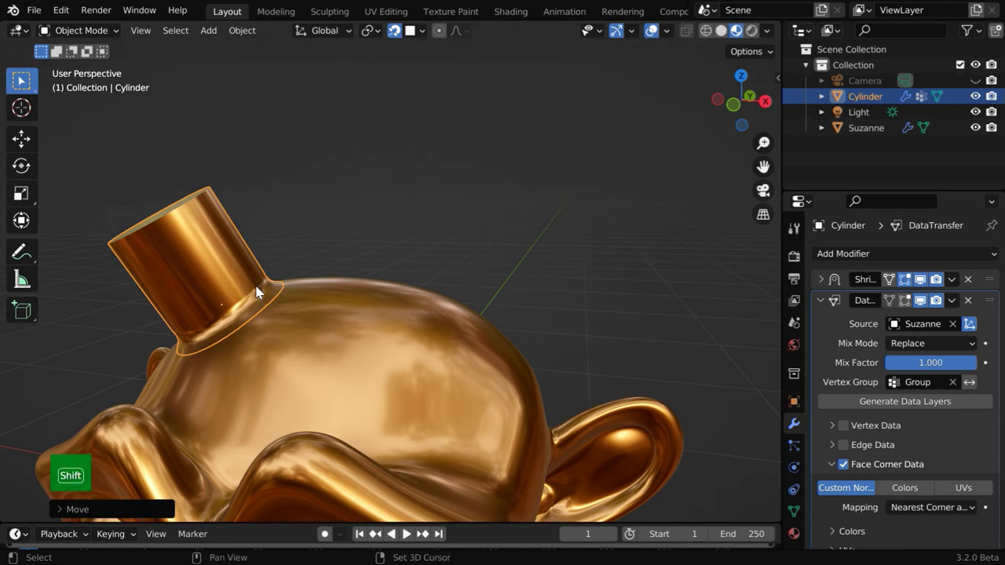
# Duplicate the cylinder onto the head's right side and examine both joints up close.
pyautogui.hotkey('shift', 'd')
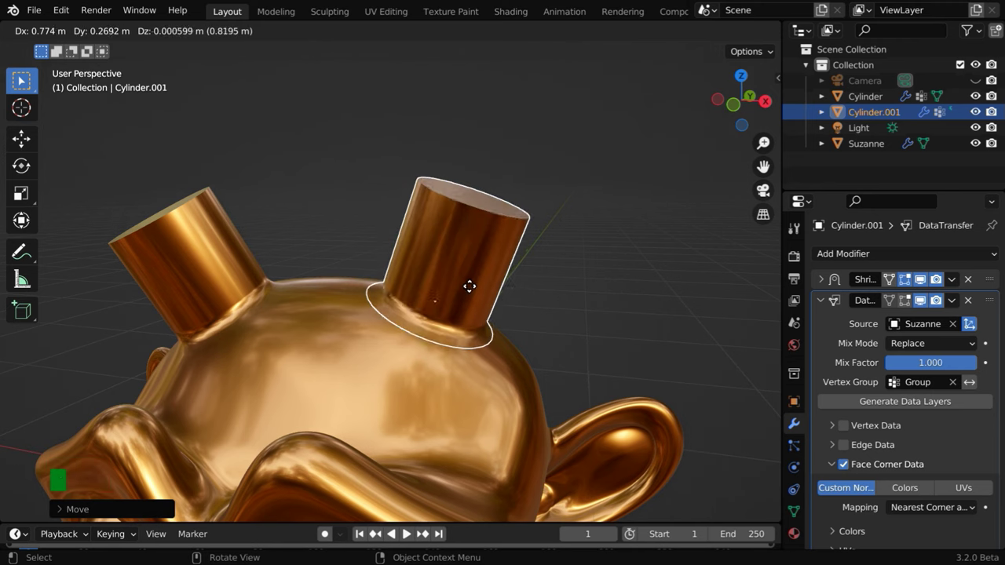
pyautogui.click(470, 289)
pyautogui.click(582, 306)
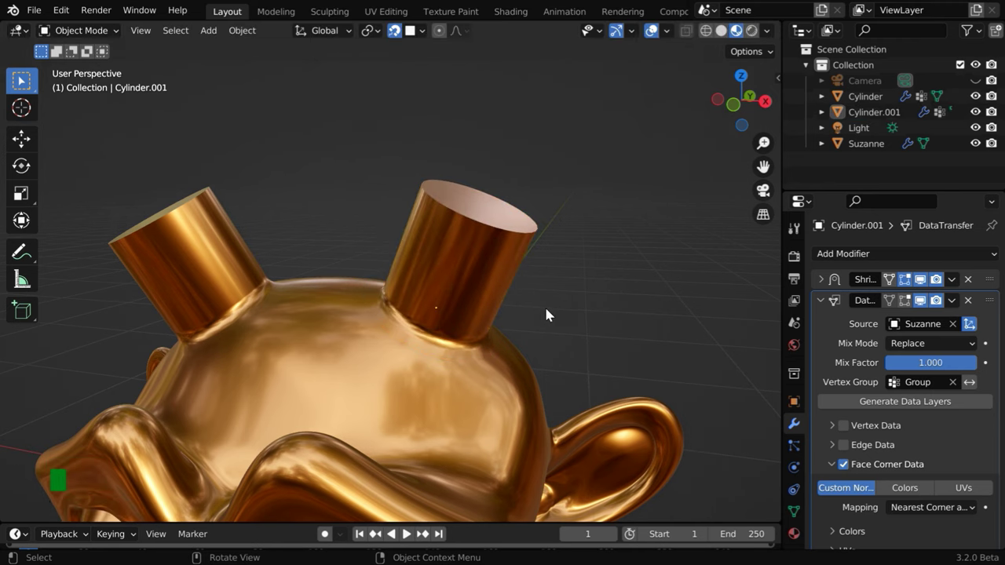
pyautogui.moveTo(543, 304); pyautogui.dragTo(566, 338, button='middle')
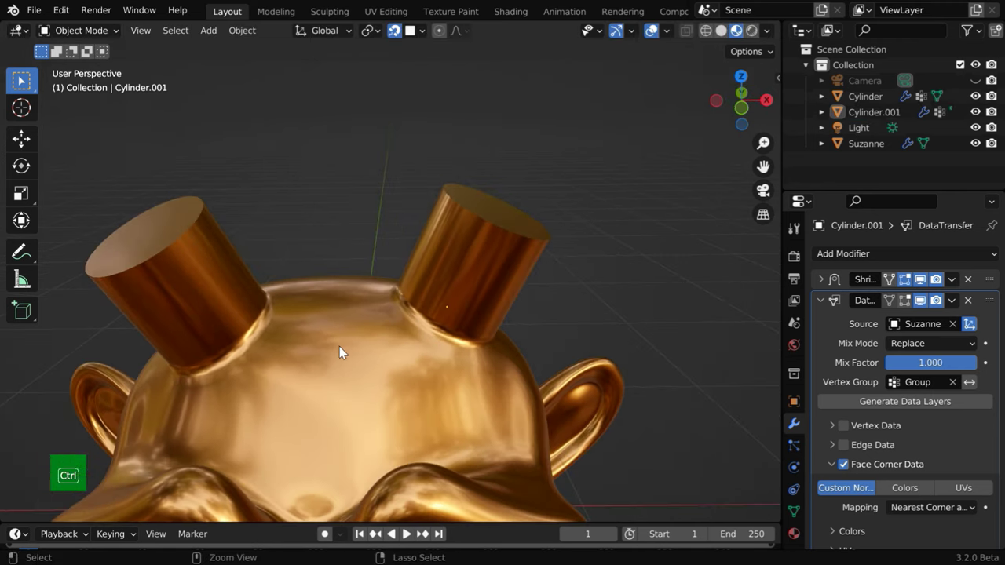
pyautogui.keyDown('ctrl'); pyautogui.moveTo(339, 346); pyautogui.dragTo(340, 290, button='middle'); pyautogui.keyUp('ctrl')
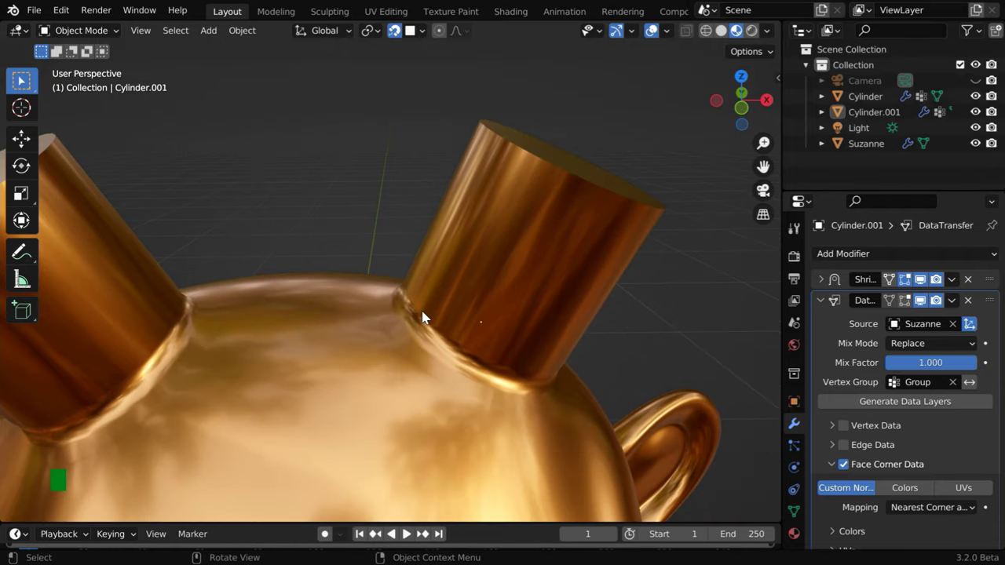
pyautogui.moveTo(429, 362); pyautogui.dragTo(412, 466, button='middle')
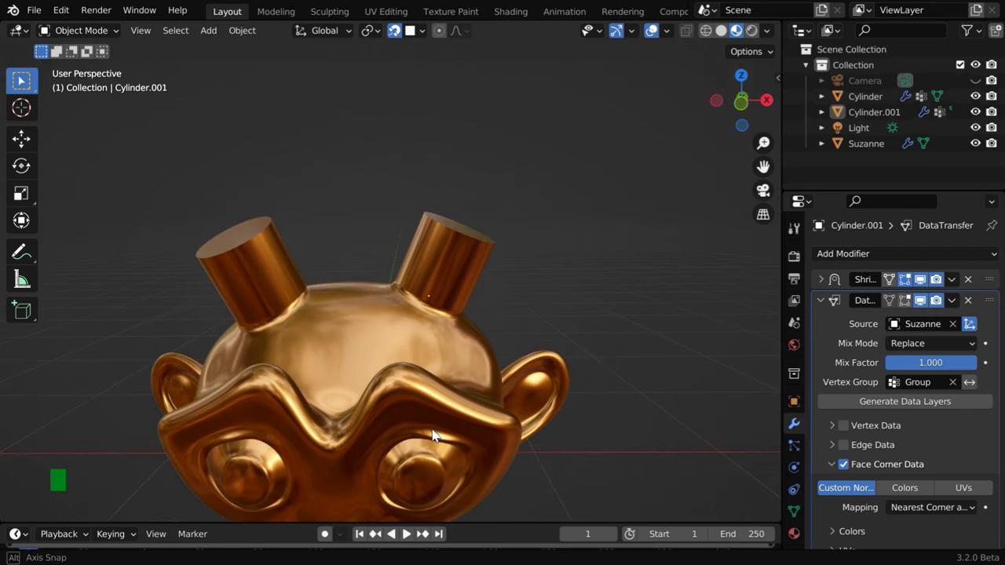